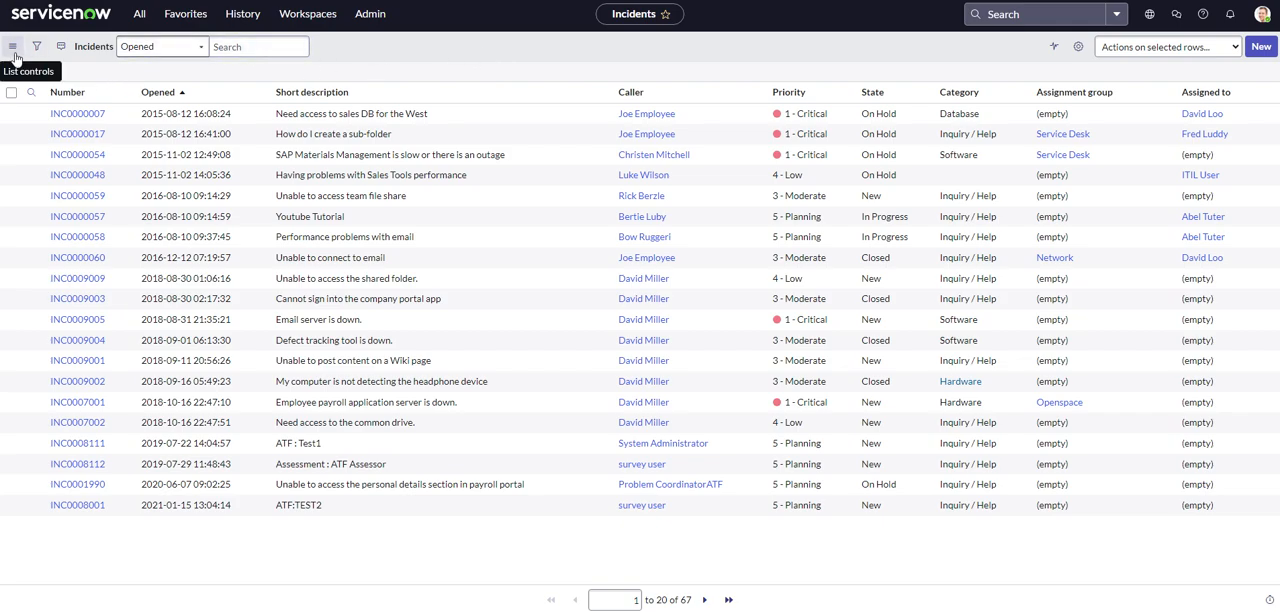
Switch the incident list to the Indicators Panel view and return it to Default view.
click(13, 53)
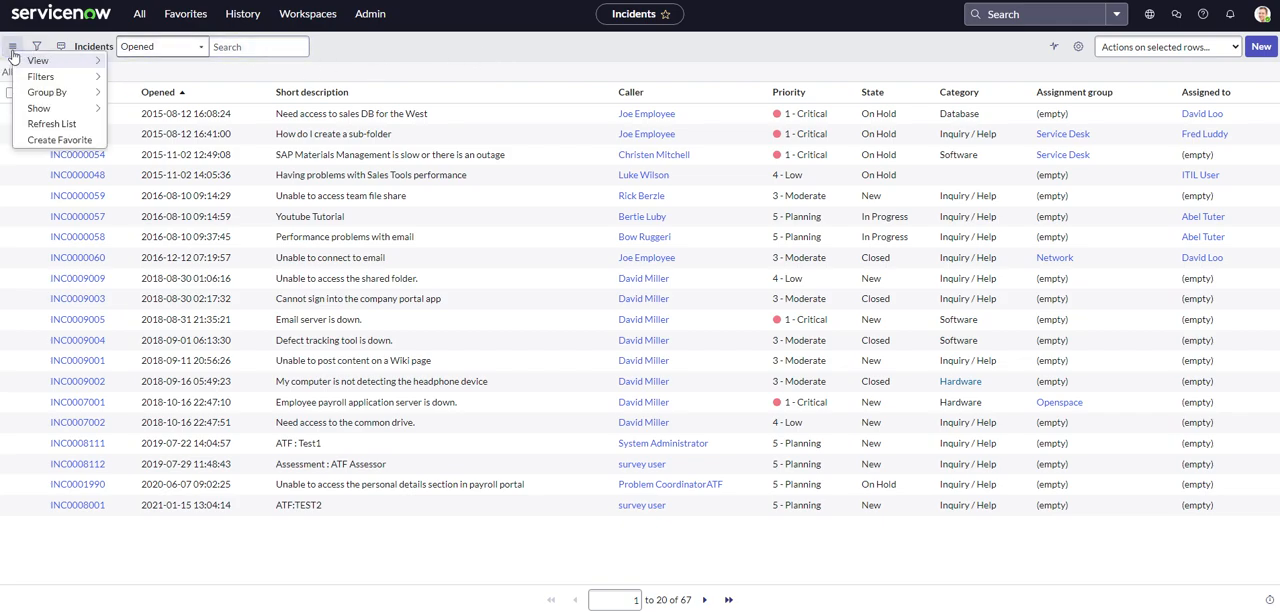
mouse_move(26, 64)
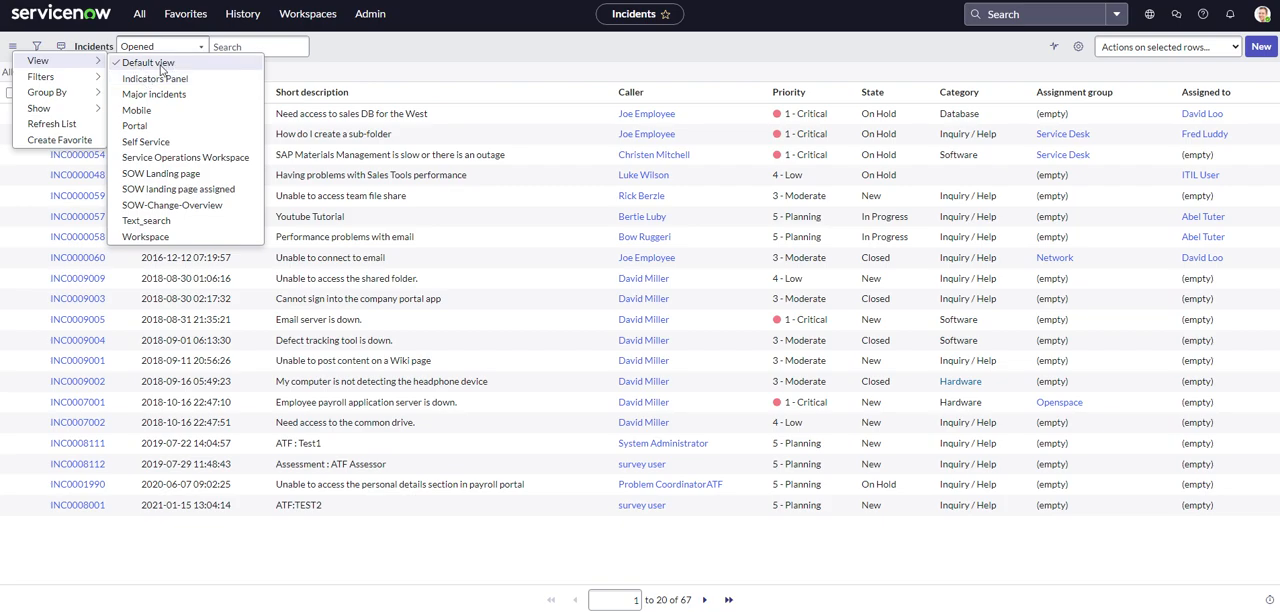
key(Escape)
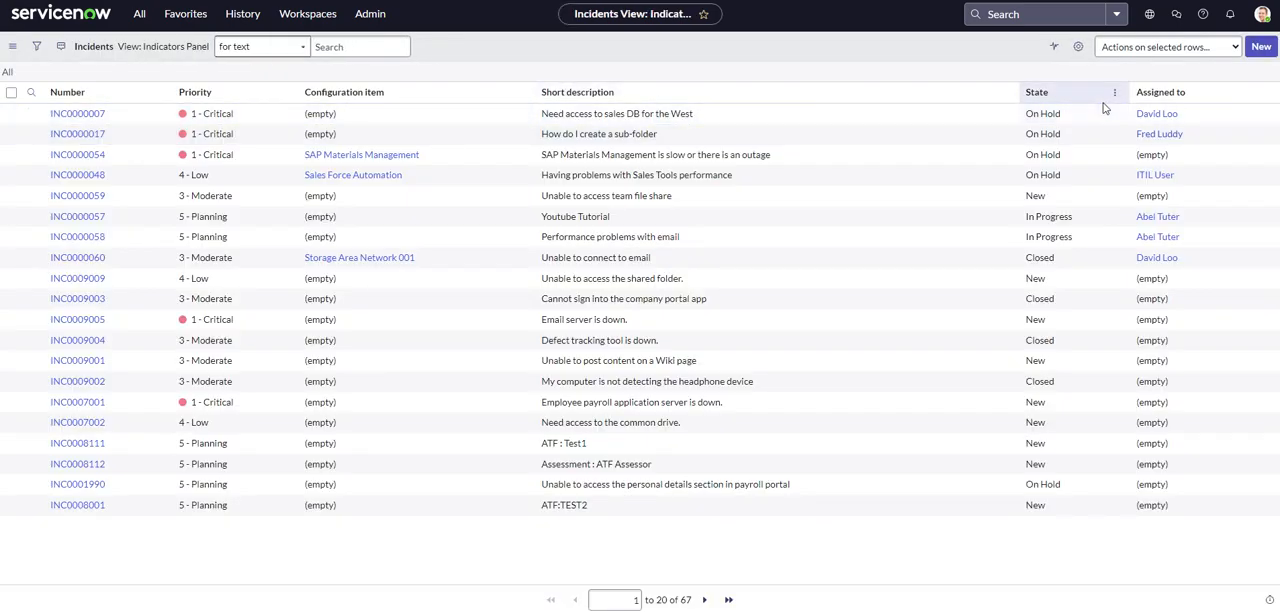
click(12, 46)
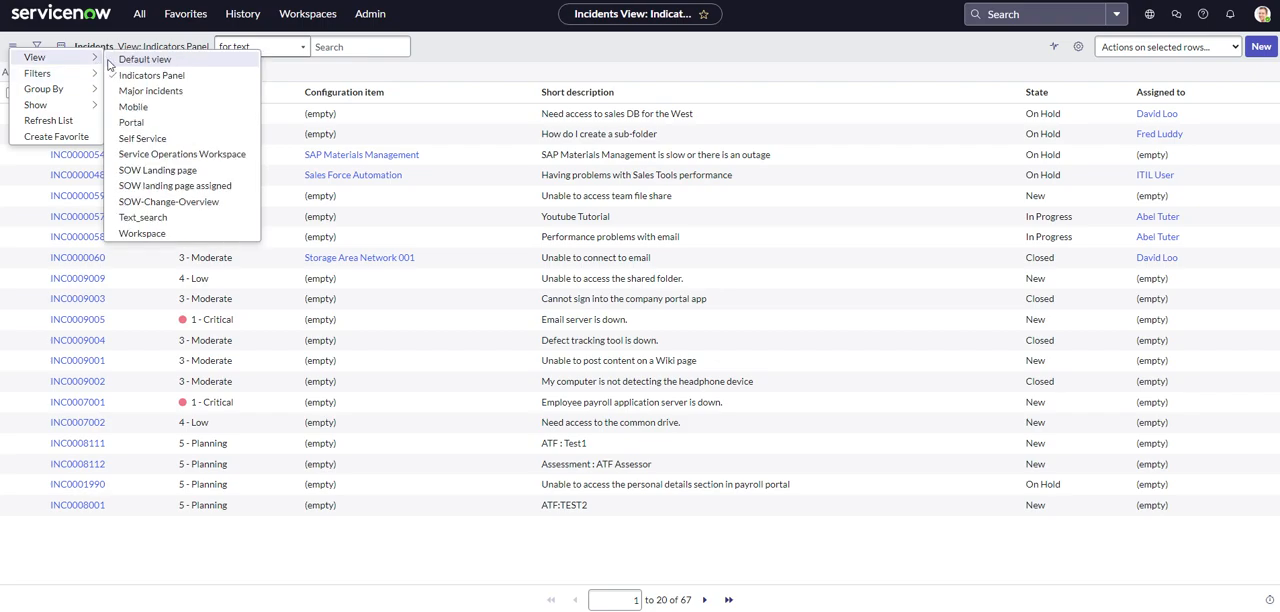
click(120, 64)
Add a filter condition to the incident list requiring Active is true.
click(12, 46)
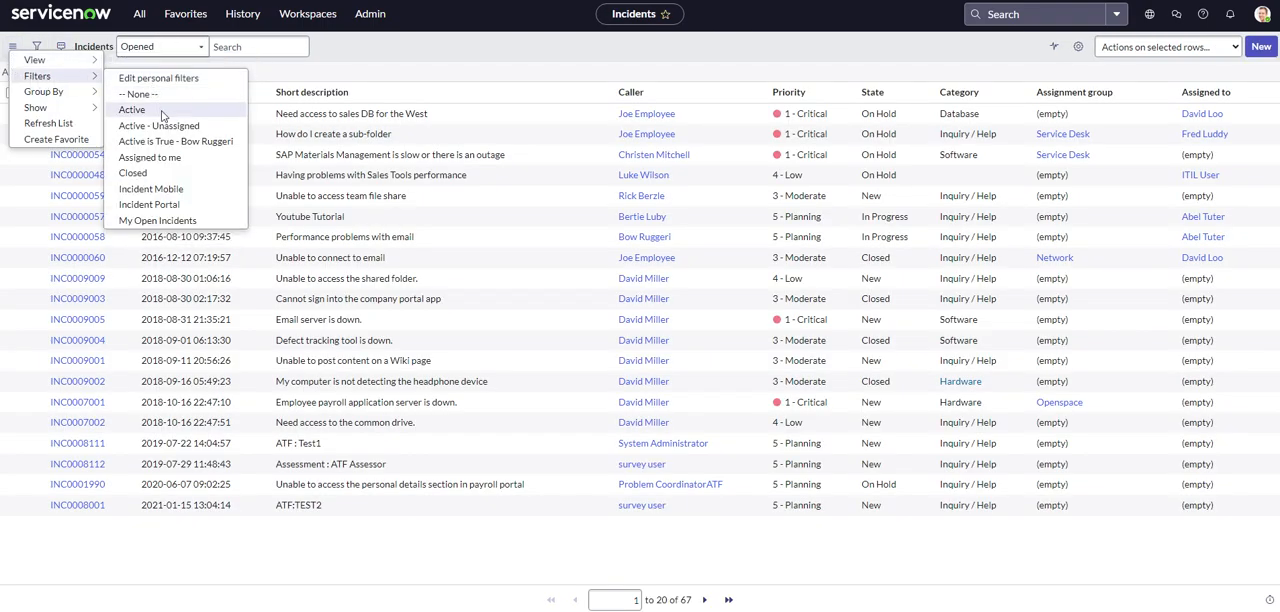
click(368, 66)
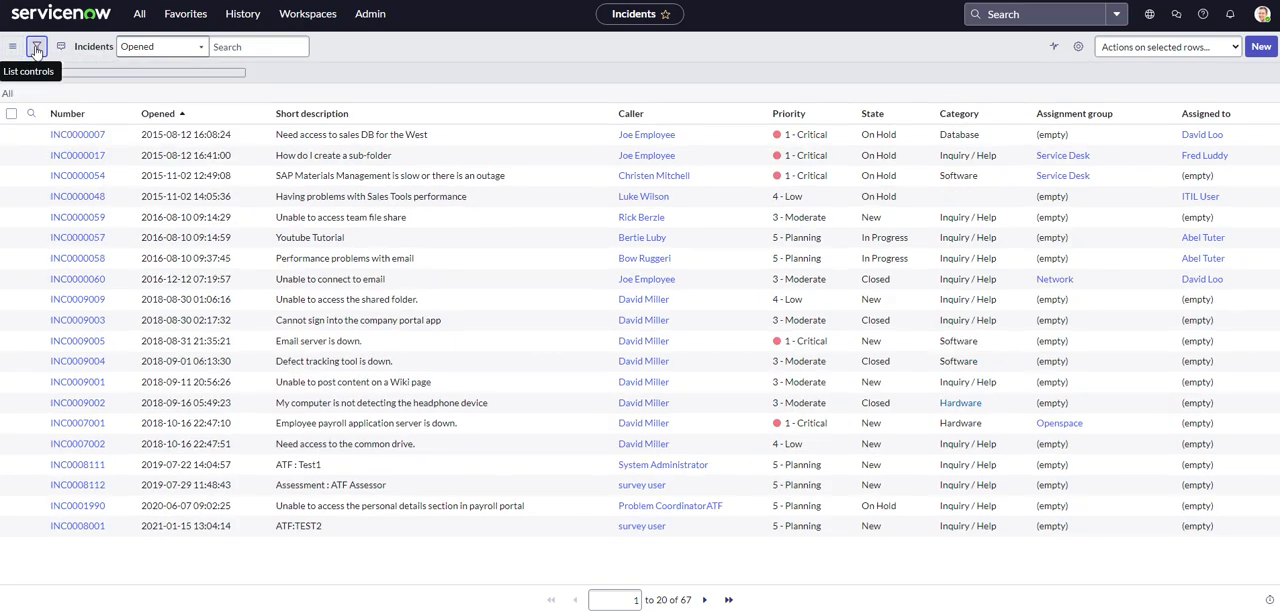
click(36, 46)
click(75, 106)
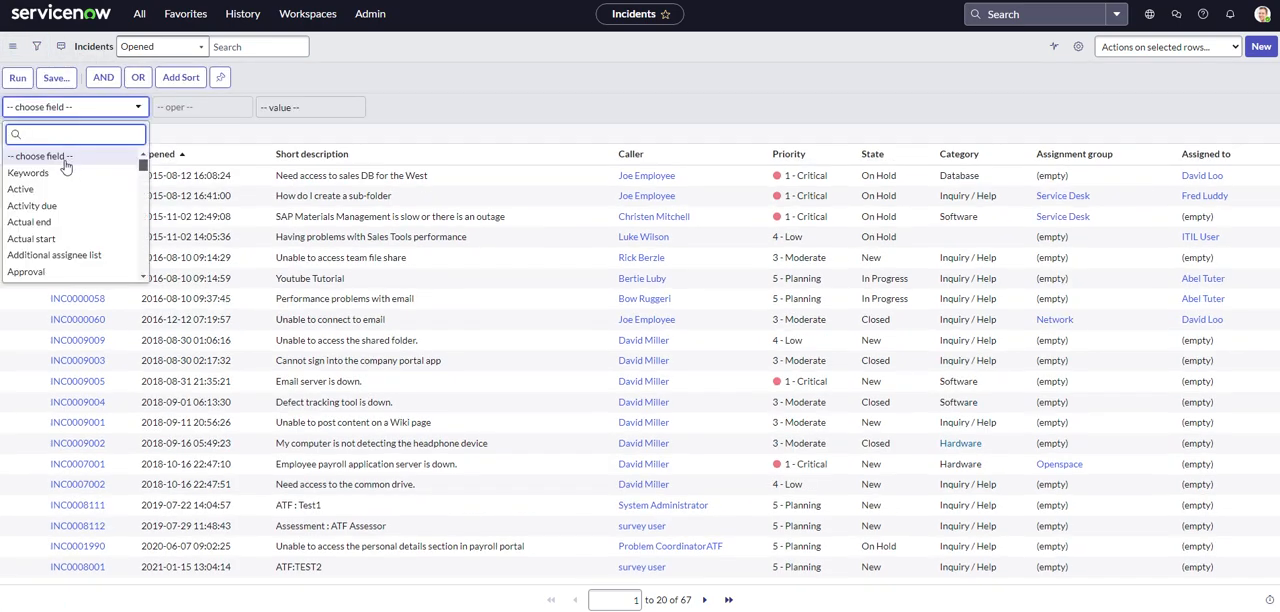
click(52, 189)
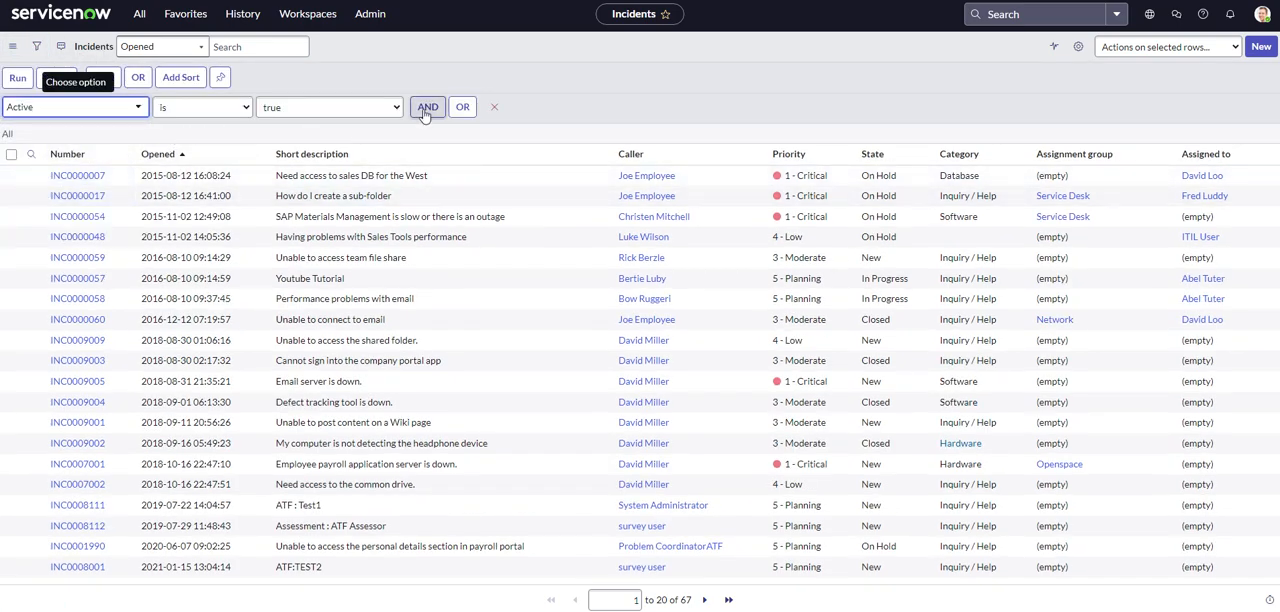
Add an AND condition to the filter where Assigned to is a specific user, entering the user's full name.
click(425, 112)
click(75, 151)
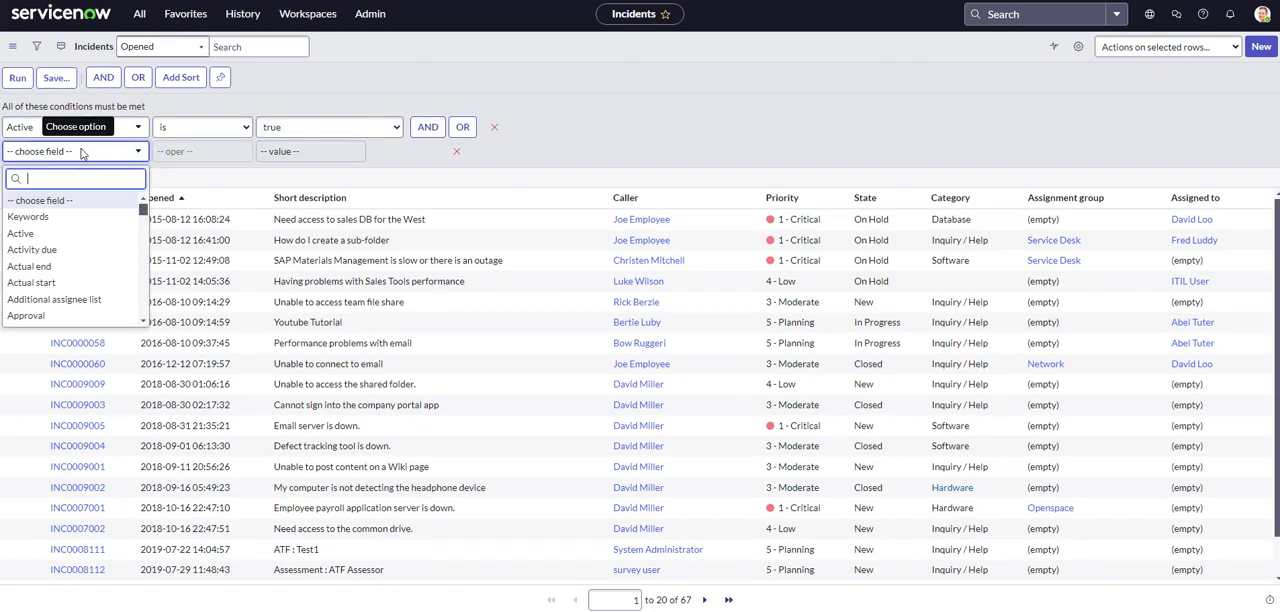
scroll(45, 272, down, 3)
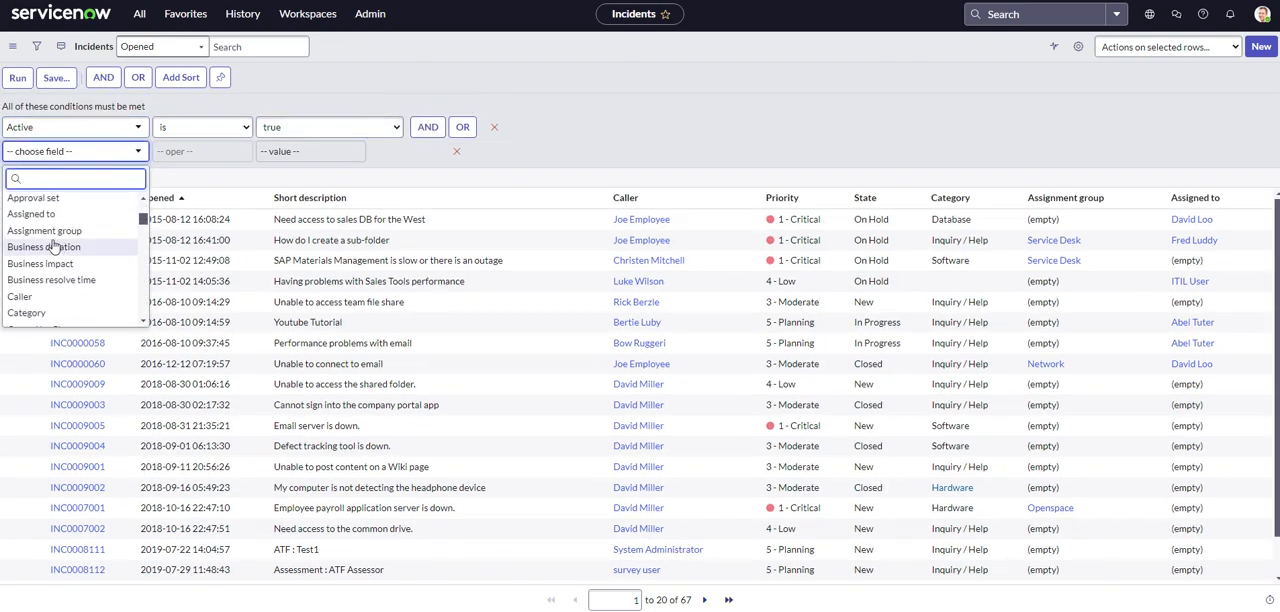
click(45, 216)
click(272, 150)
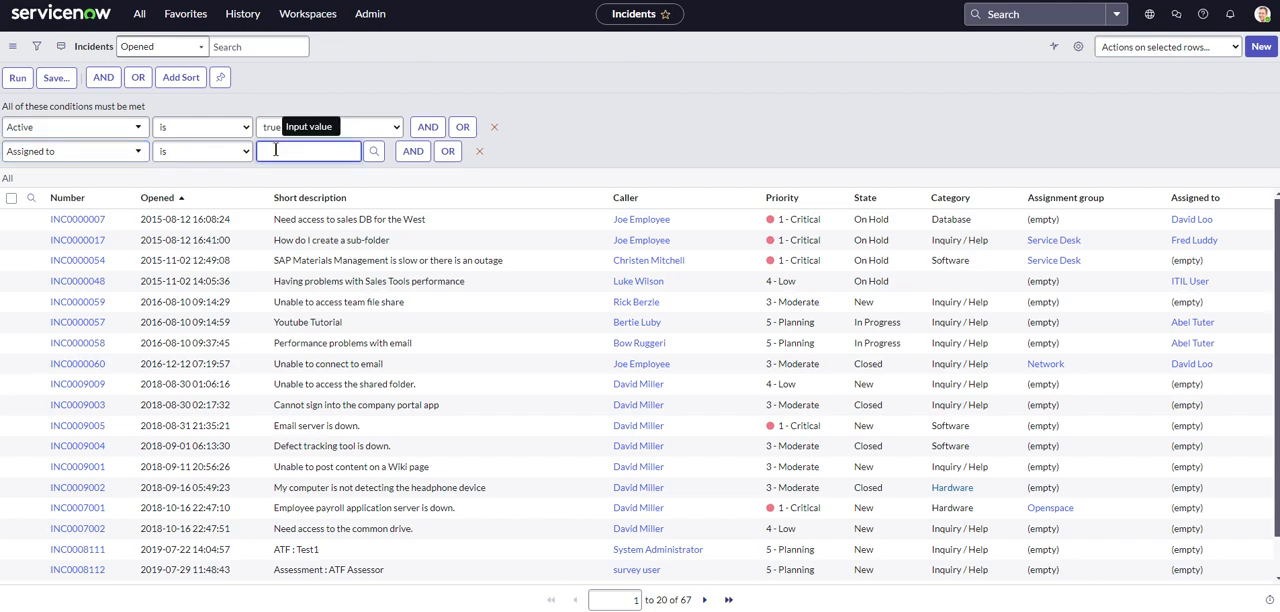
text(christen m)
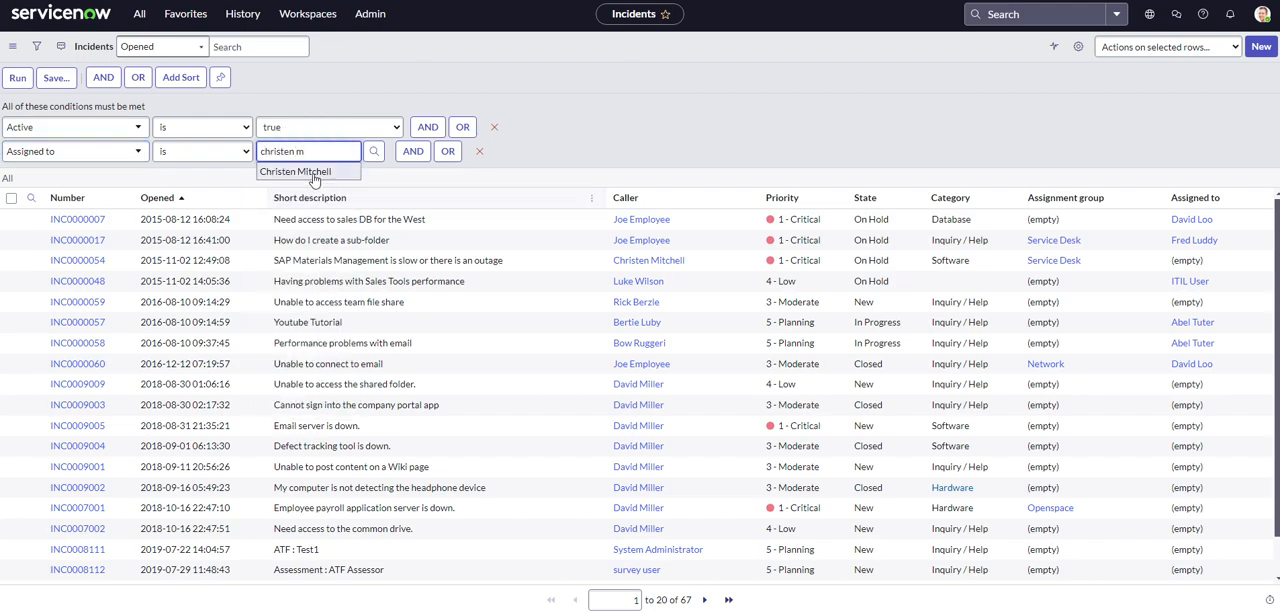
click(314, 174)
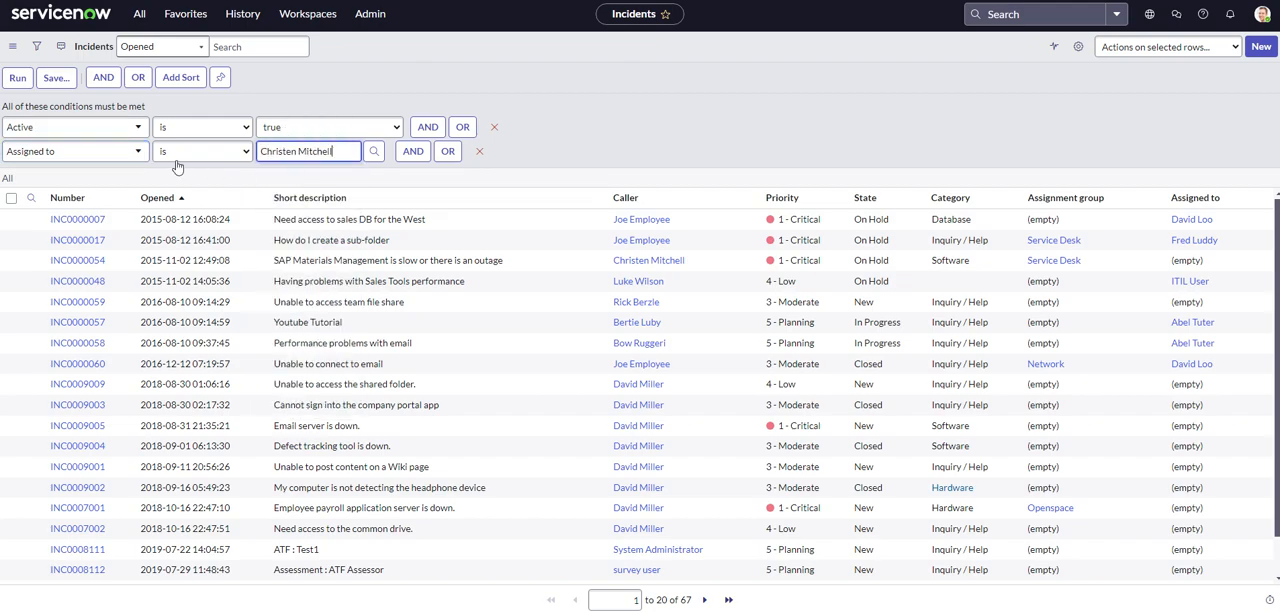
Examine the filter's save and visibility options along with the list of existing saved filters.
click(63, 84)
click(108, 113)
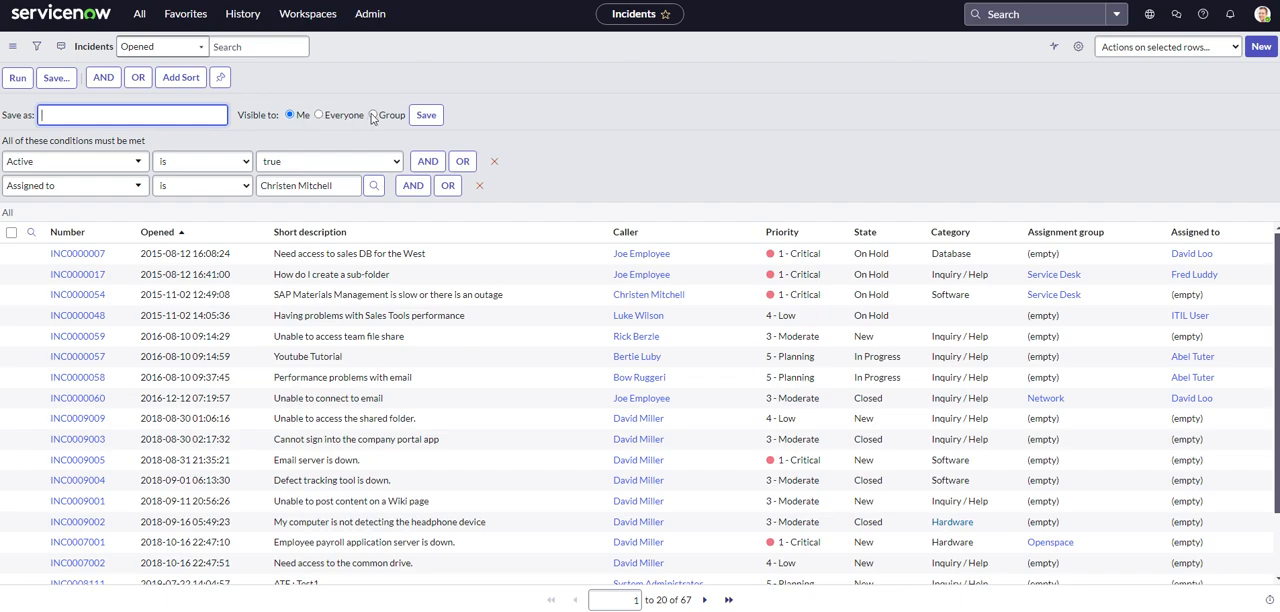
click(380, 77)
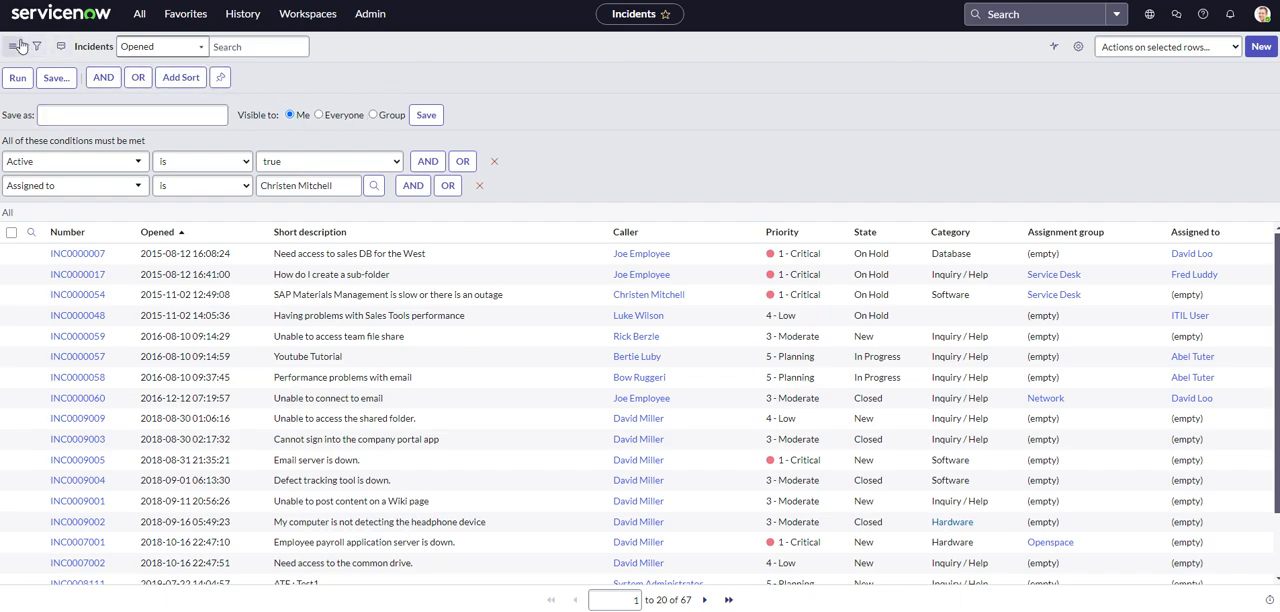
click(20, 46)
mouse_move(36, 70)
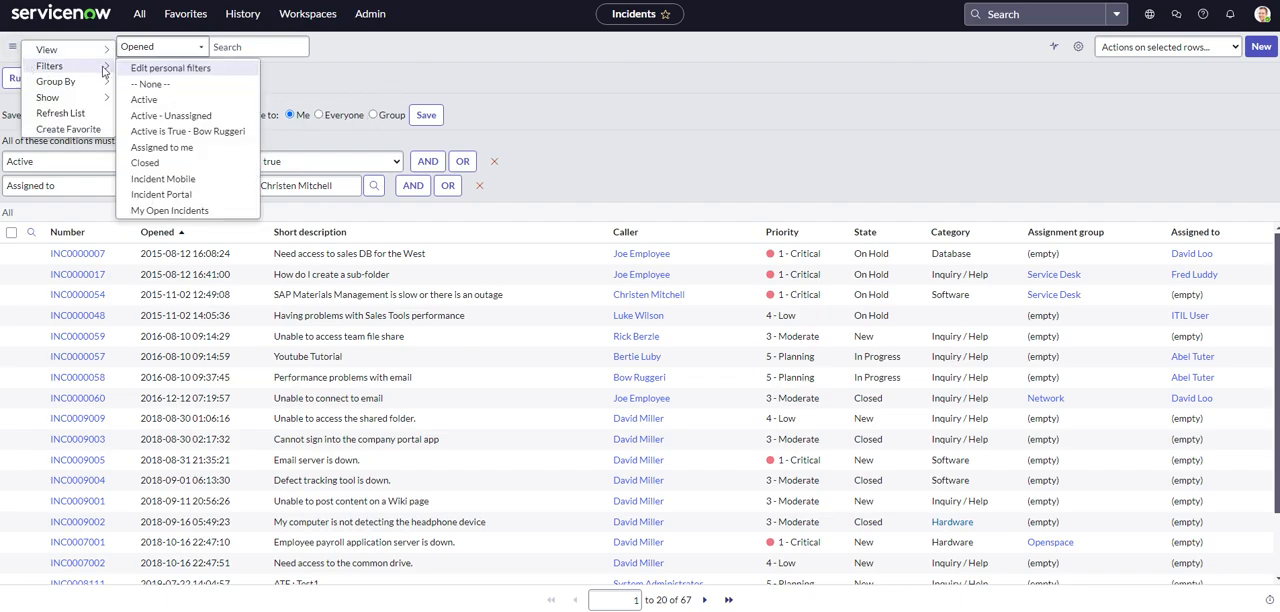
click(424, 88)
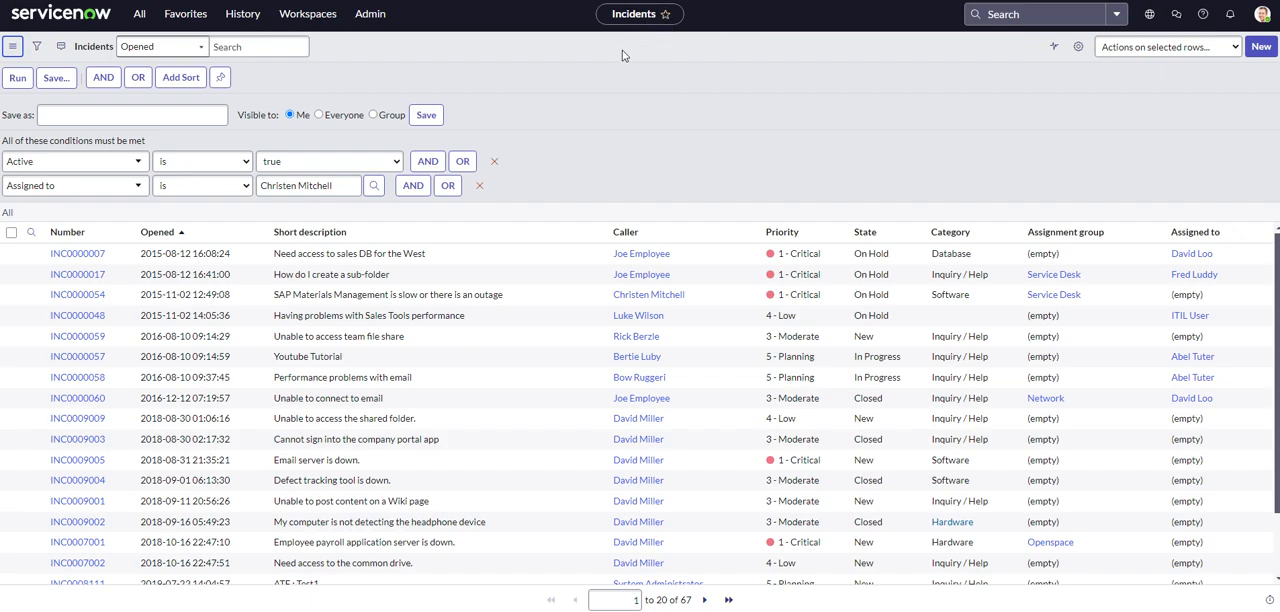
Run the filter and add the filtered incident list to the favorites as Incidents at the top level.
click(18, 79)
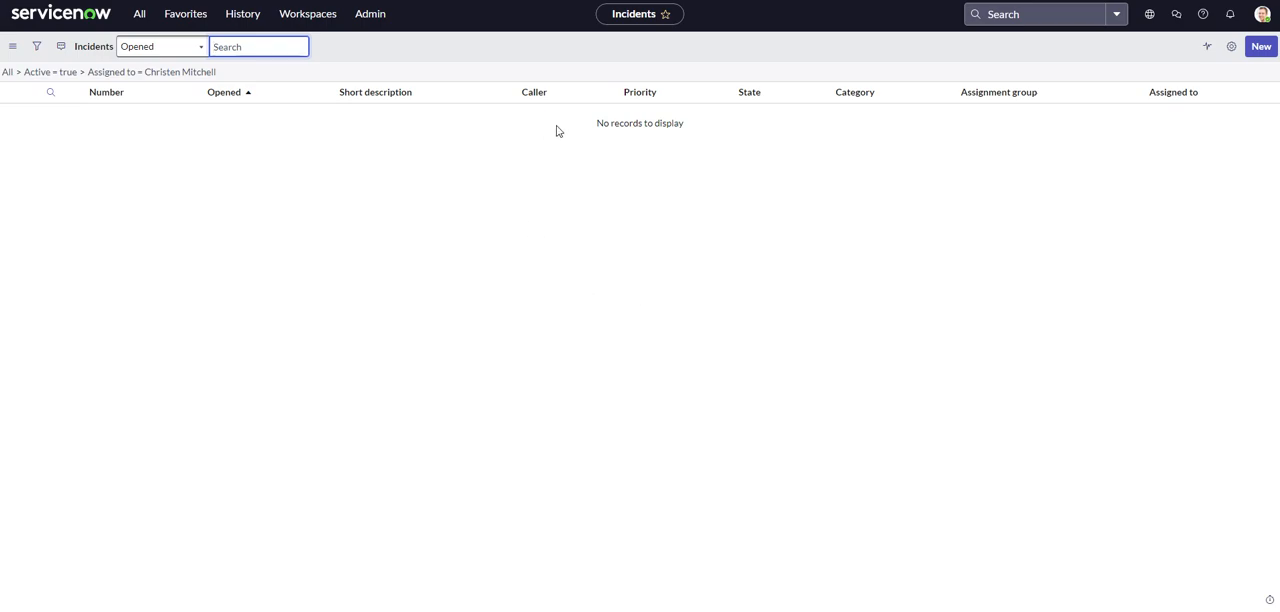
click(665, 14)
click(645, 80)
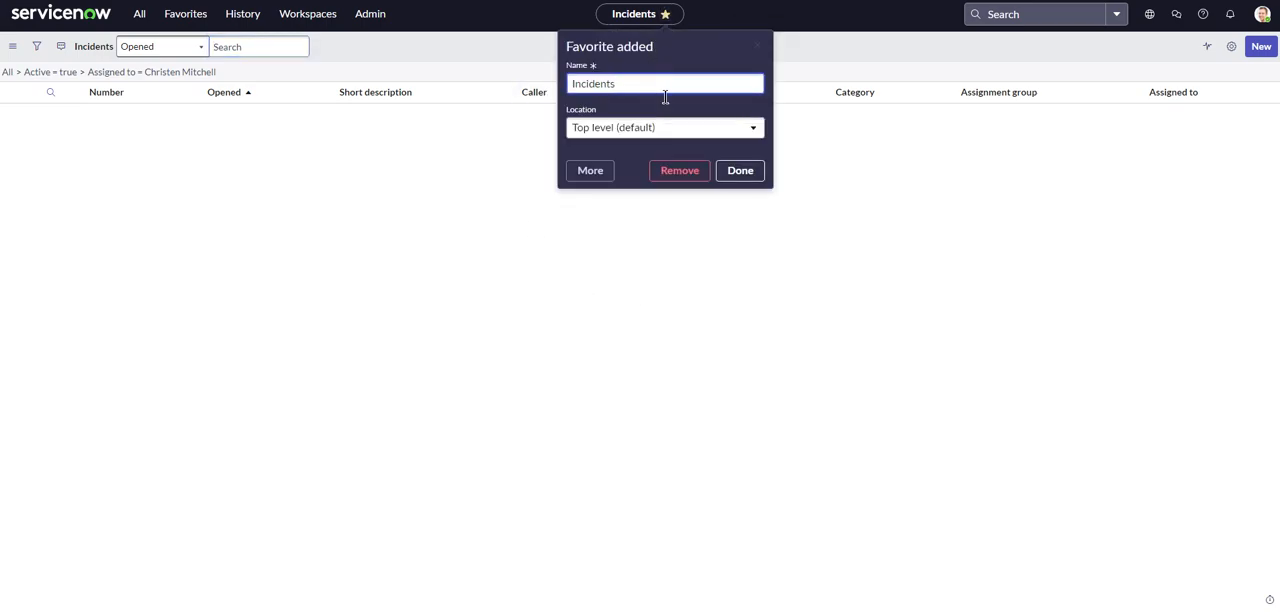
click(505, 220)
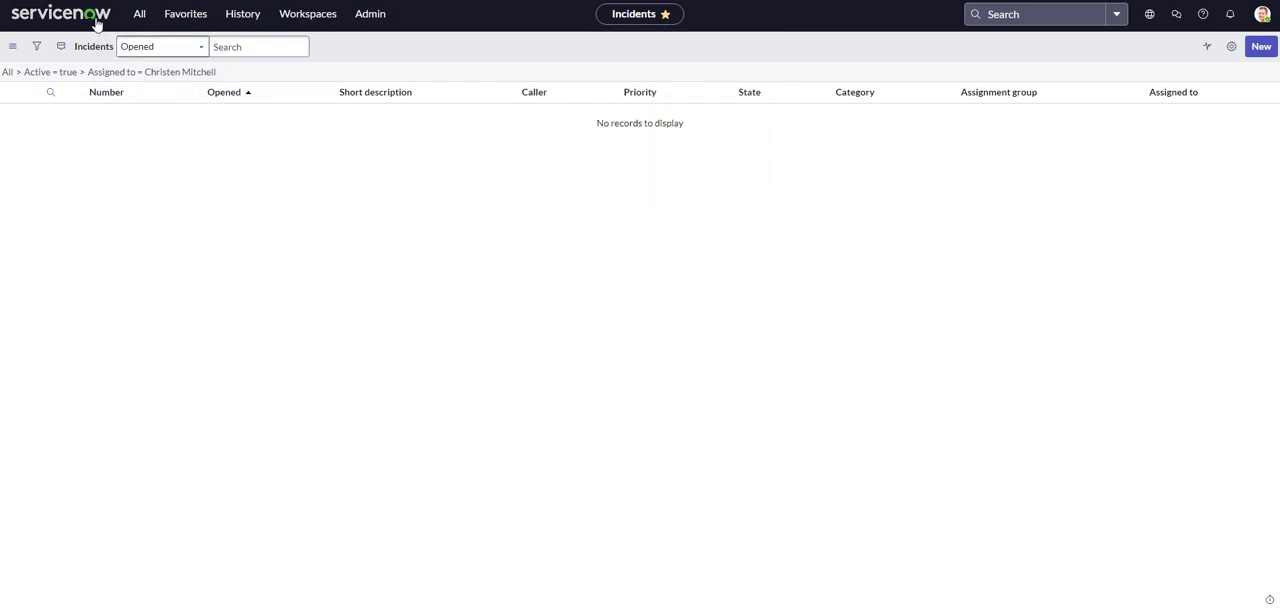
Open the favorite for active incidents whose Service is ServiceNow Enterprise Services.
click(171, 20)
click(180, 167)
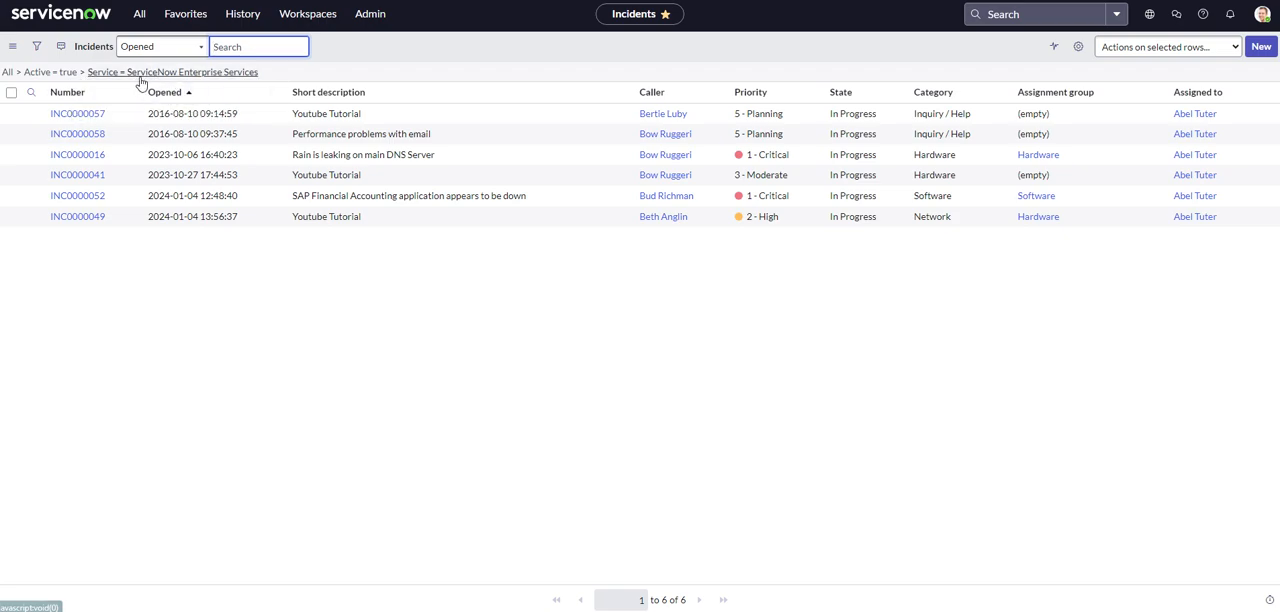
click(441, 53)
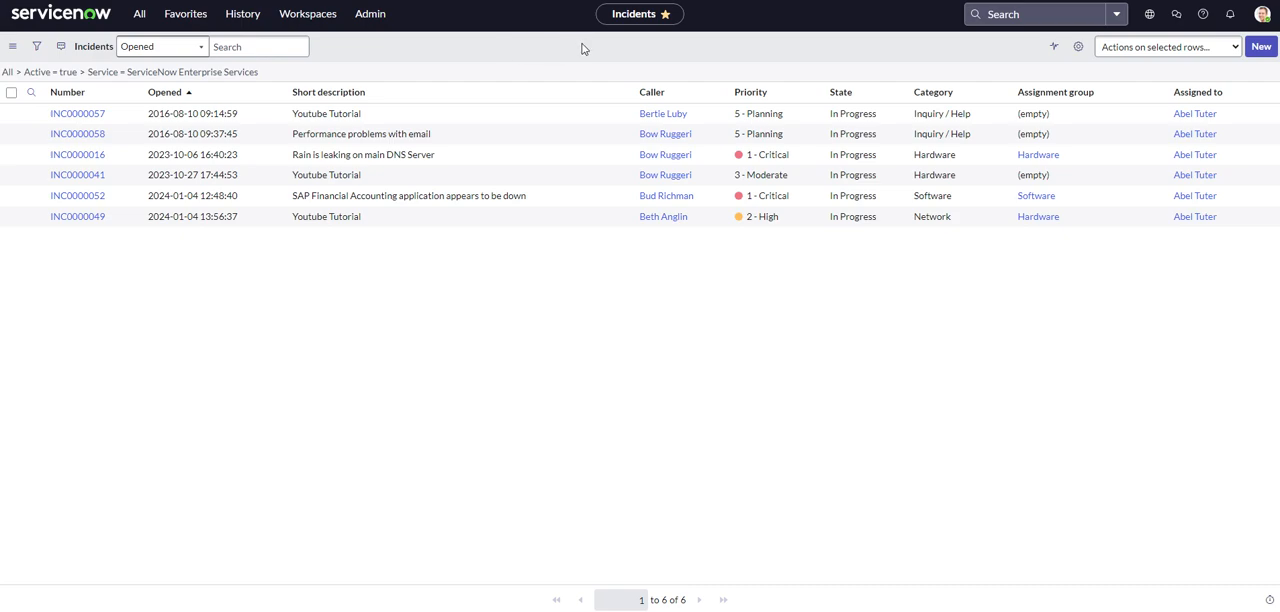
Clear all filter conditions so the list shows every incident.
click(13, 47)
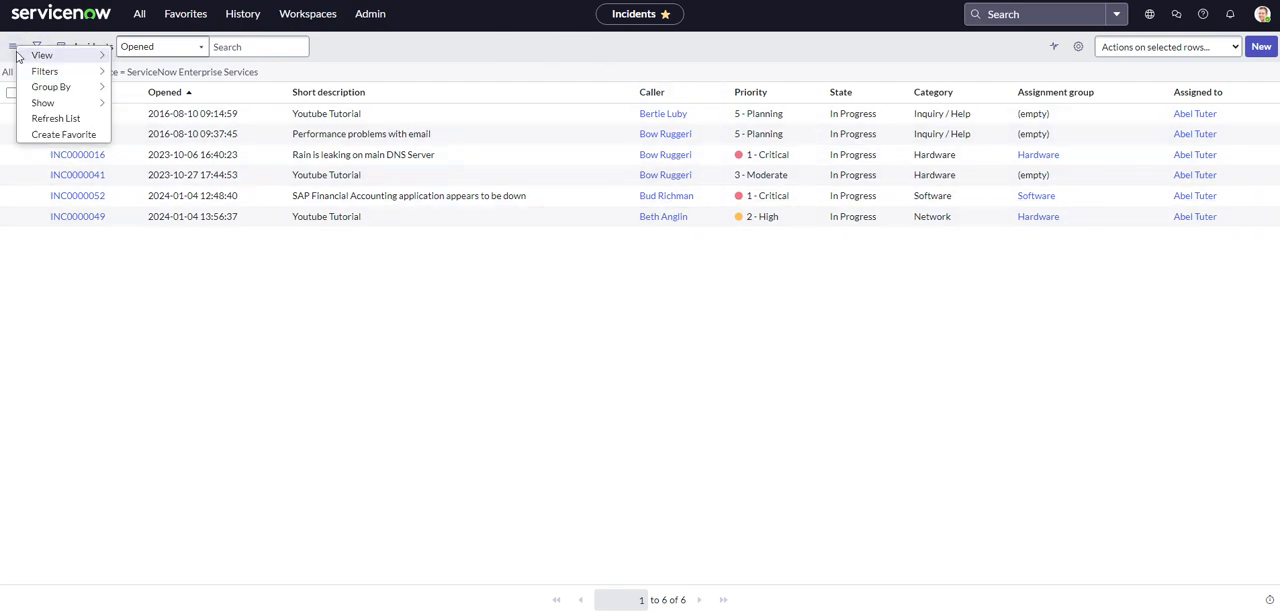
mouse_move(50, 92)
click(170, 192)
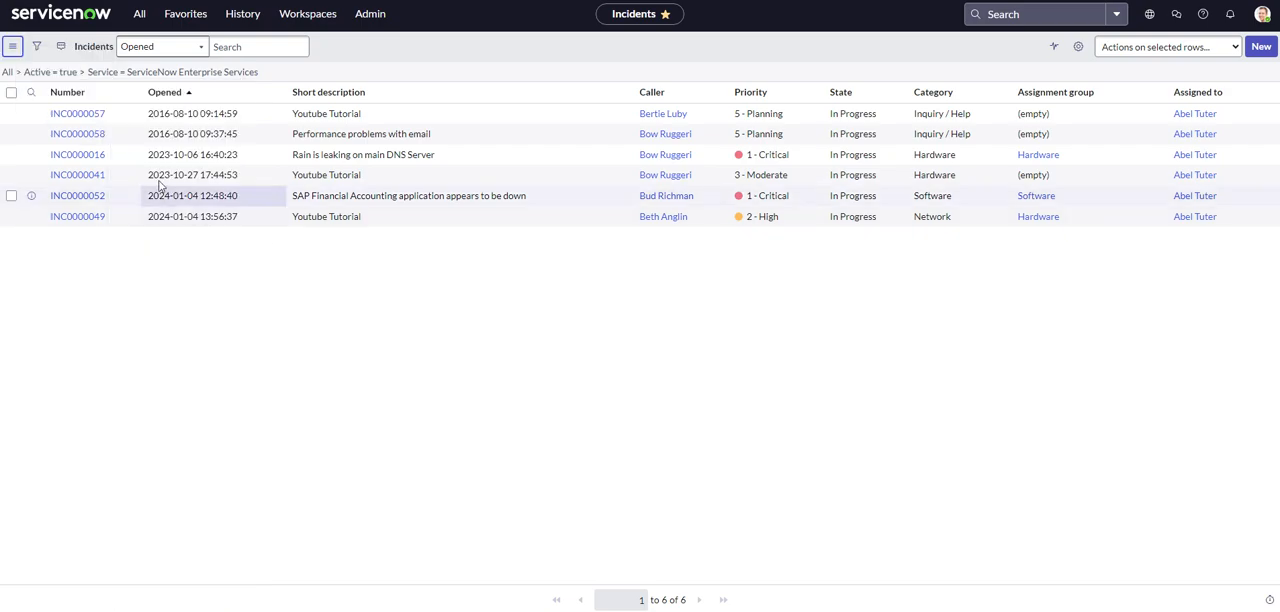
click(10, 72)
Group the incident list by Caller and ungroup it again.
click(12, 46)
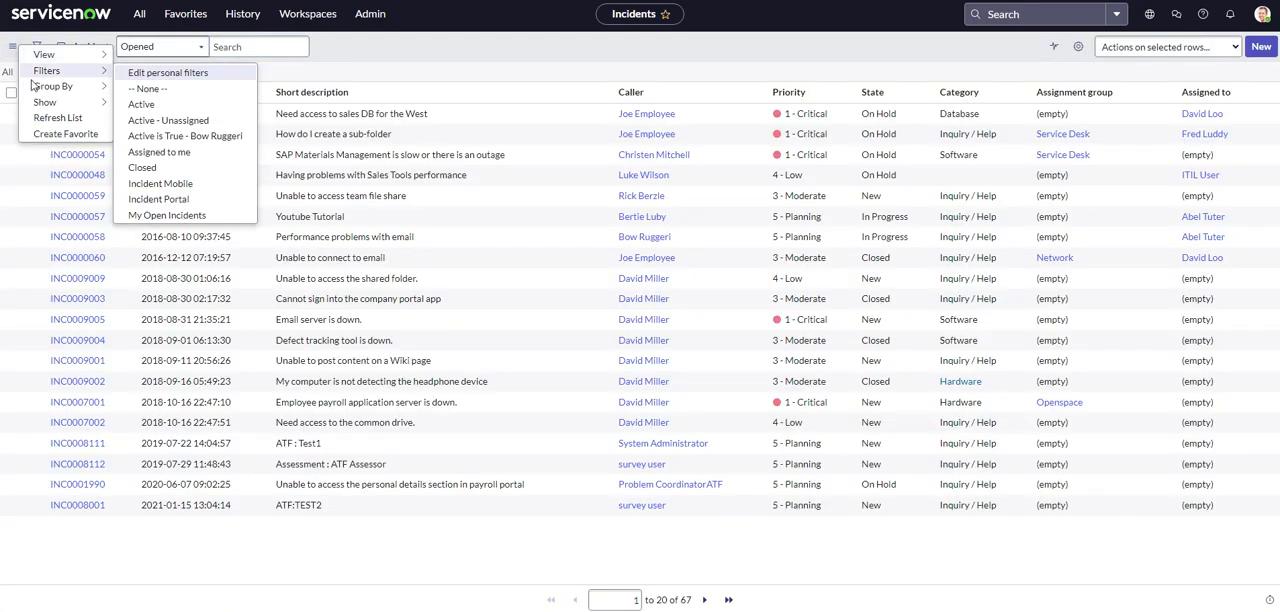
mouse_move(70, 90)
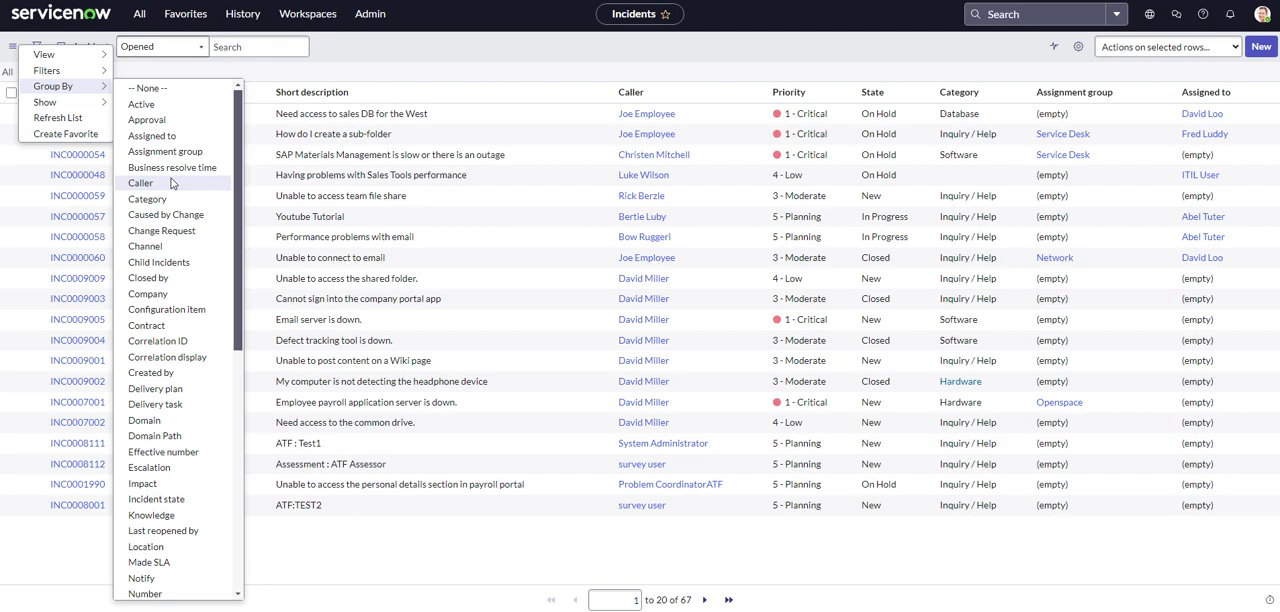
click(140, 183)
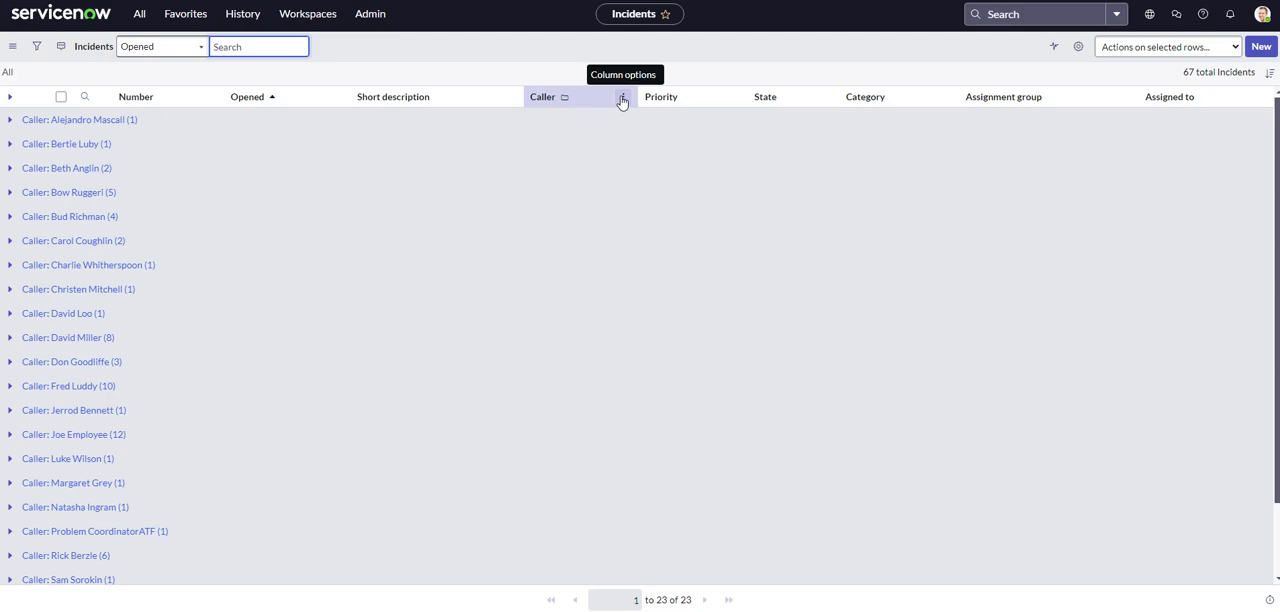
click(622, 97)
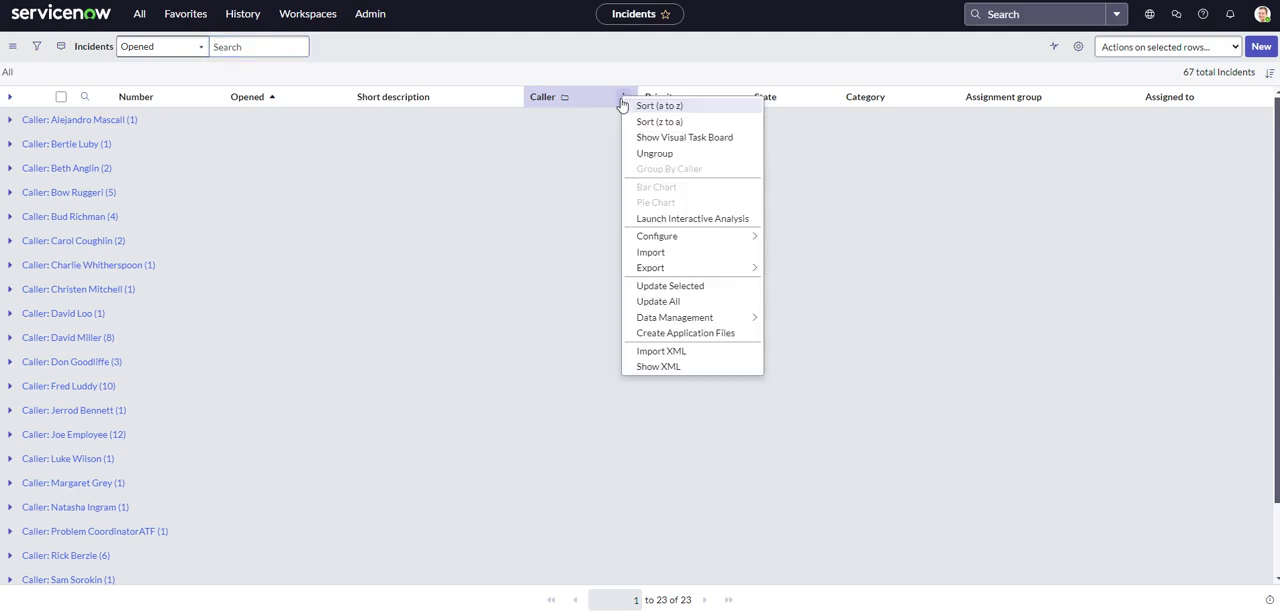
click(659, 154)
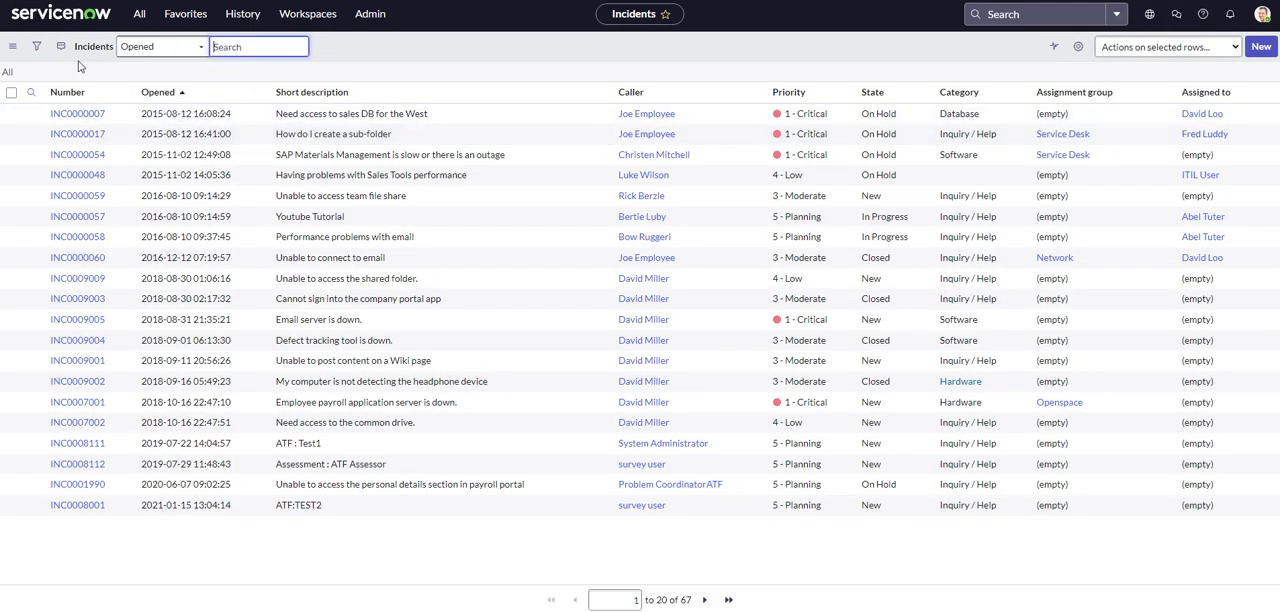
Examine the rows-per-page choices and the Number column's sorting, grouping and chart options.
click(12, 46)
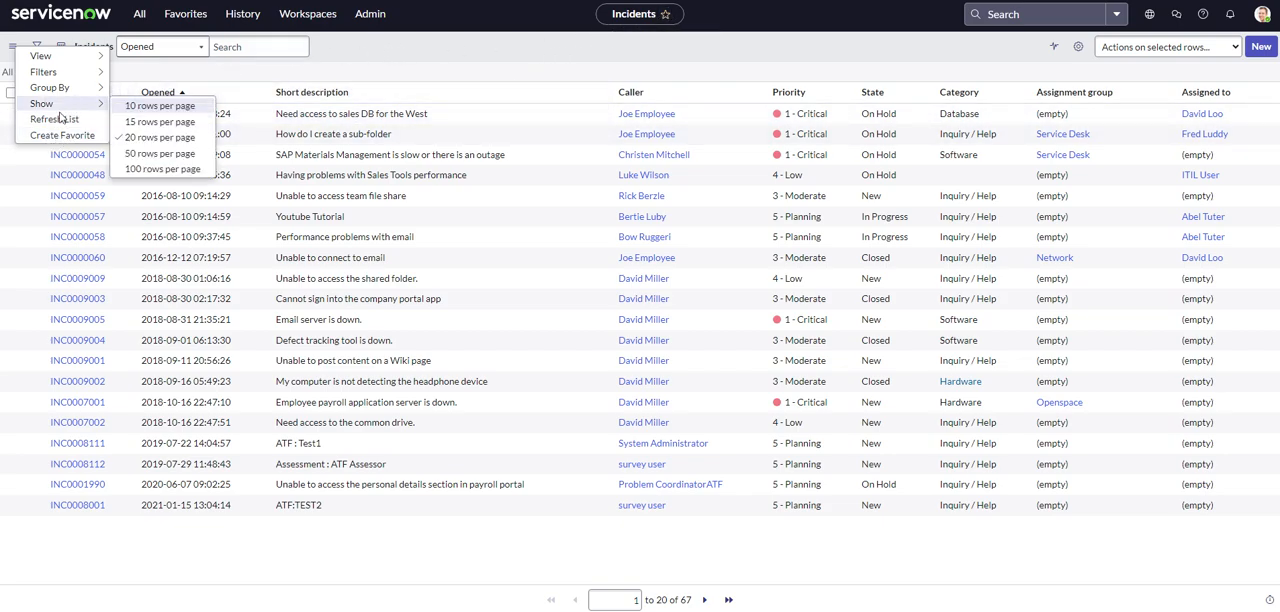
key(Escape)
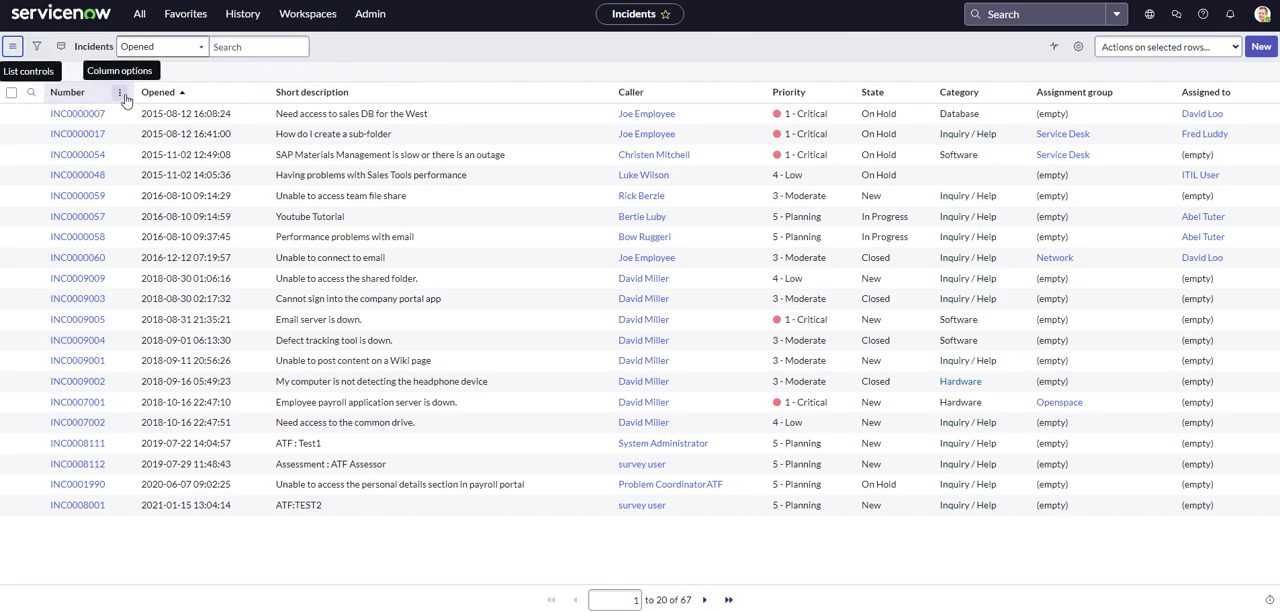
click(120, 94)
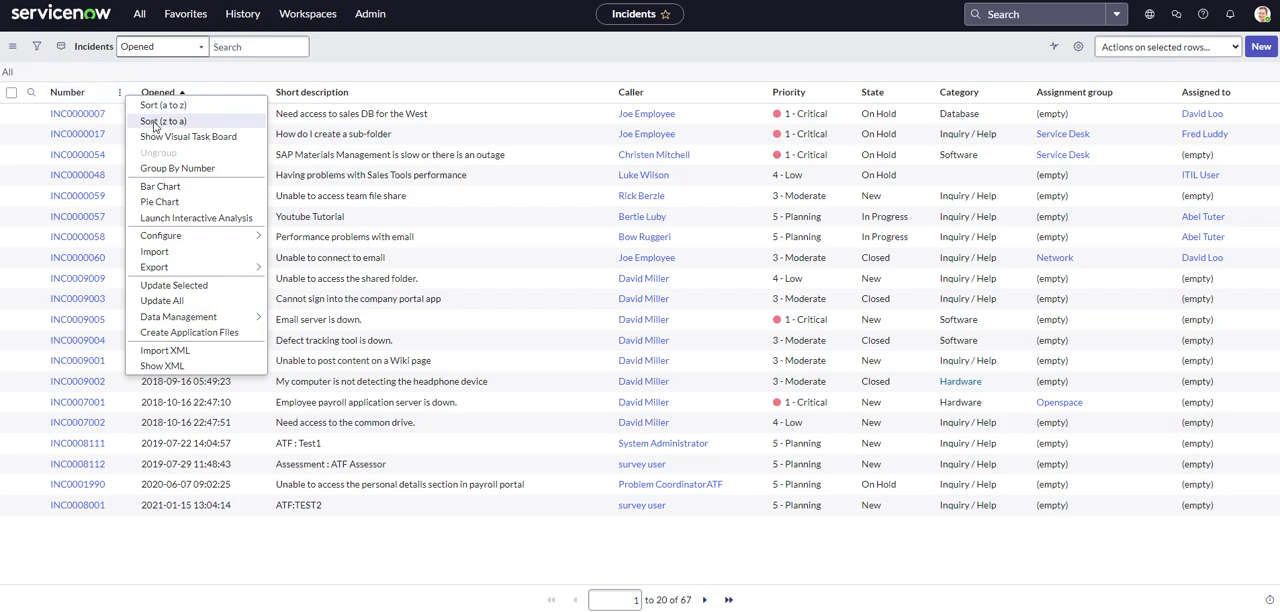
click(119, 92)
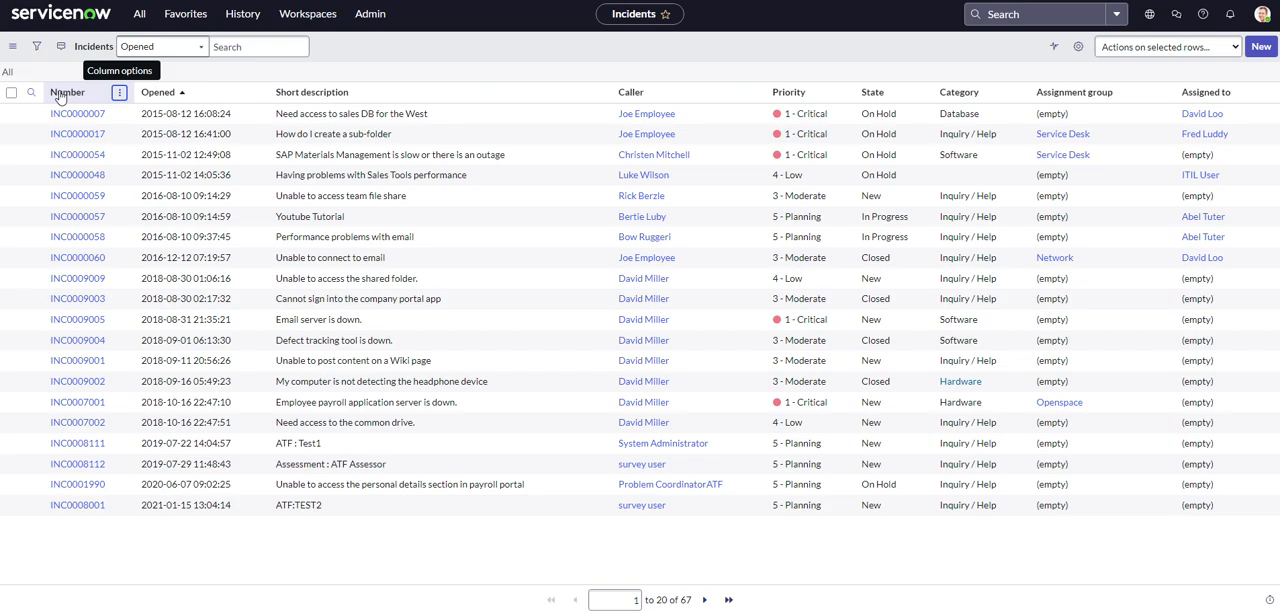
click(119, 93)
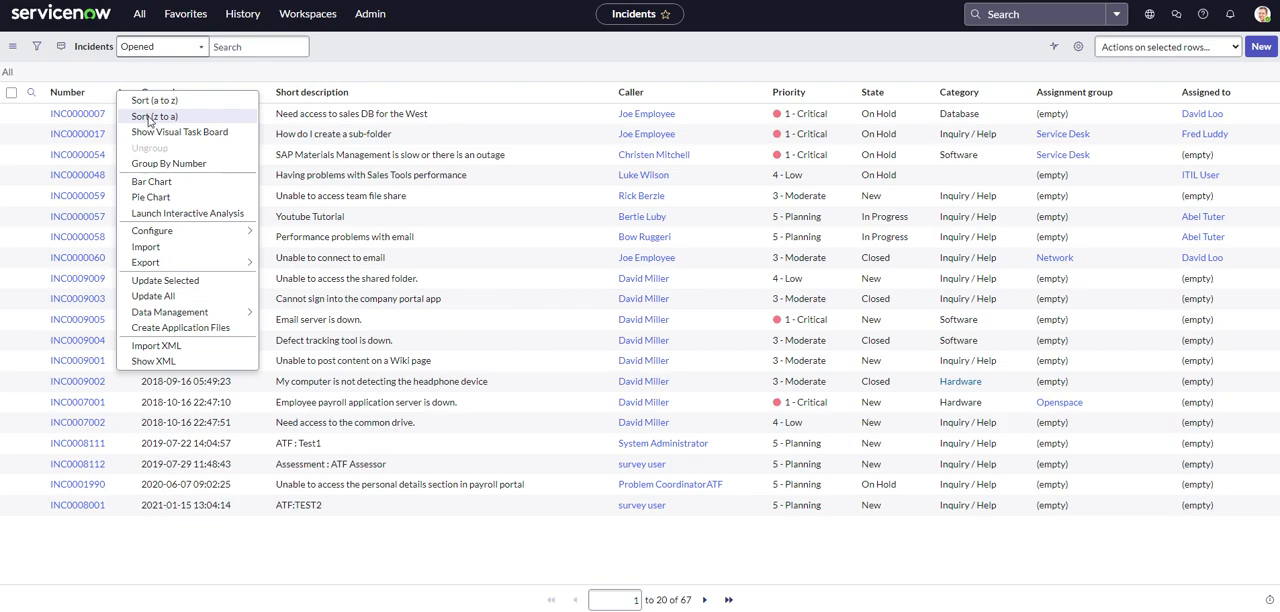
click(156, 63)
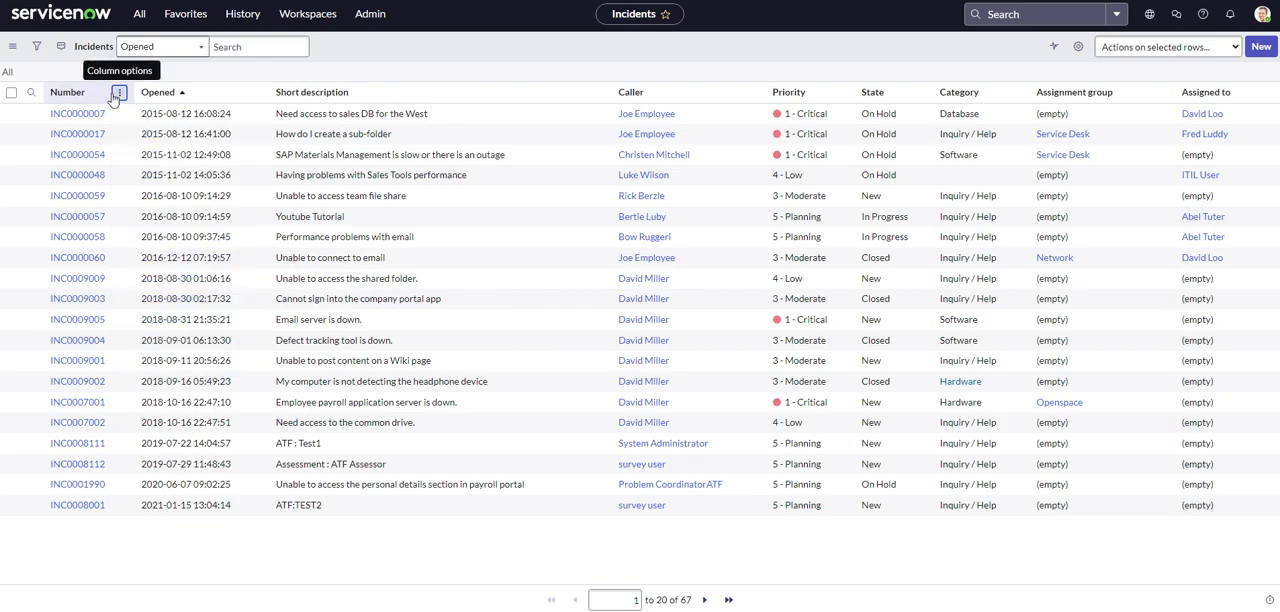
Sort the incident list by Caller and show the incidents on a Visual Task Board.
click(630, 92)
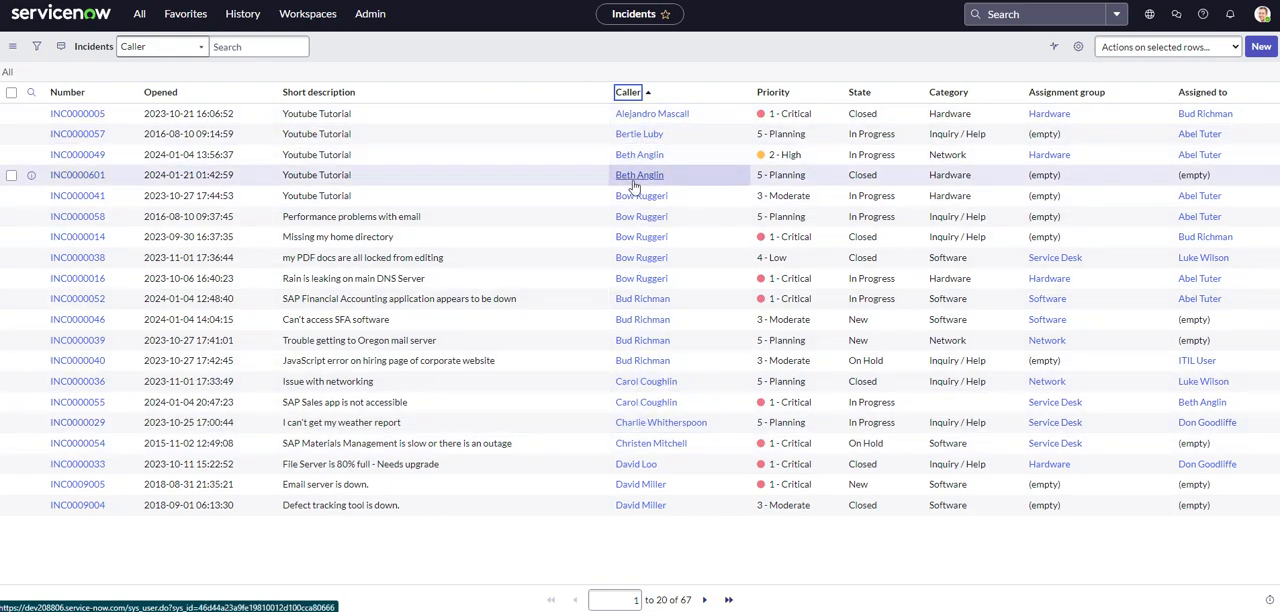
right_click(118, 96)
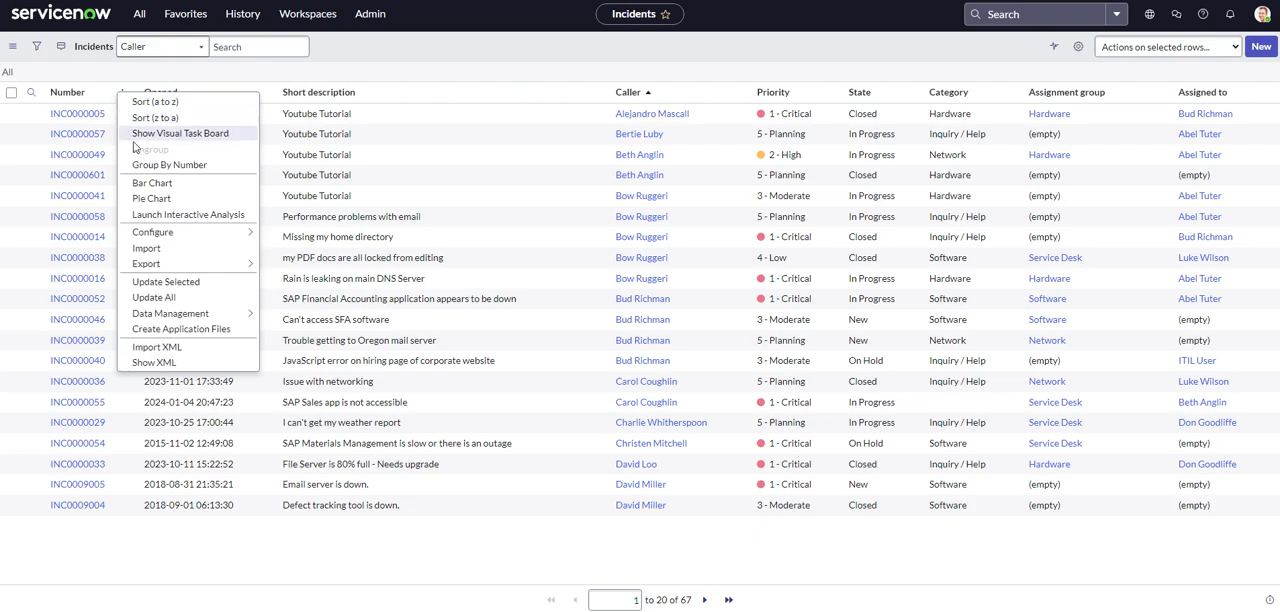
click(172, 134)
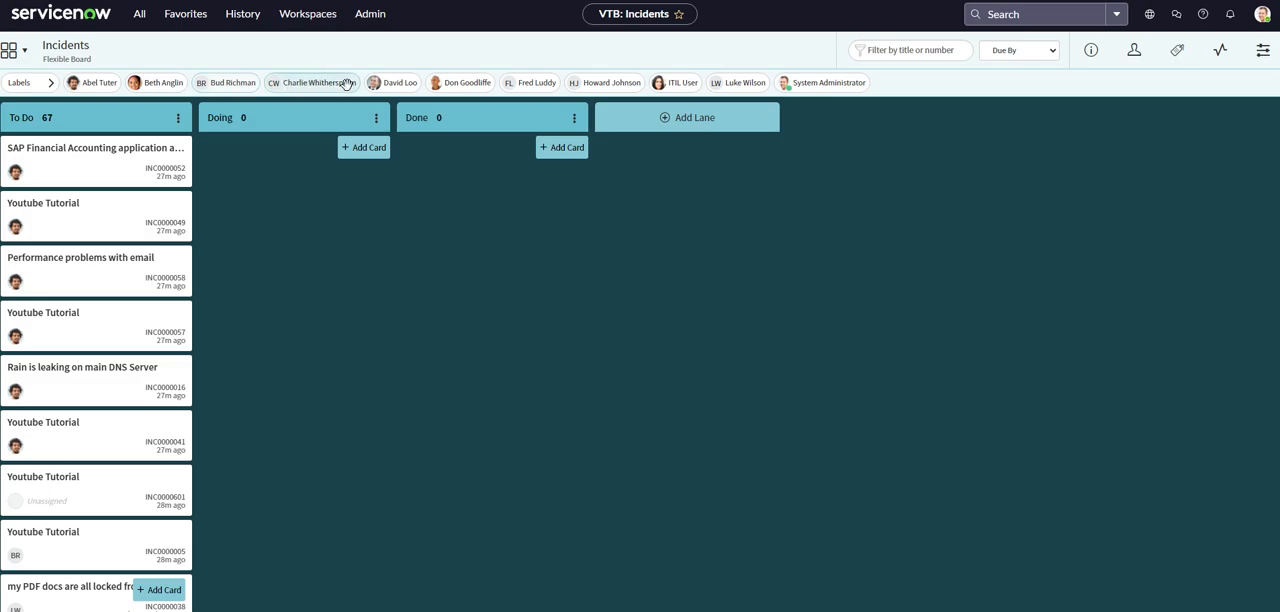
Move the cards INC0000049, INC0000057, INC0000016 and INC0000041 from the To Do lane to Doing.
drag(71, 206, 218, 193)
drag(106, 249, 290, 215)
drag(74, 279, 268, 270)
drag(114, 286, 272, 334)
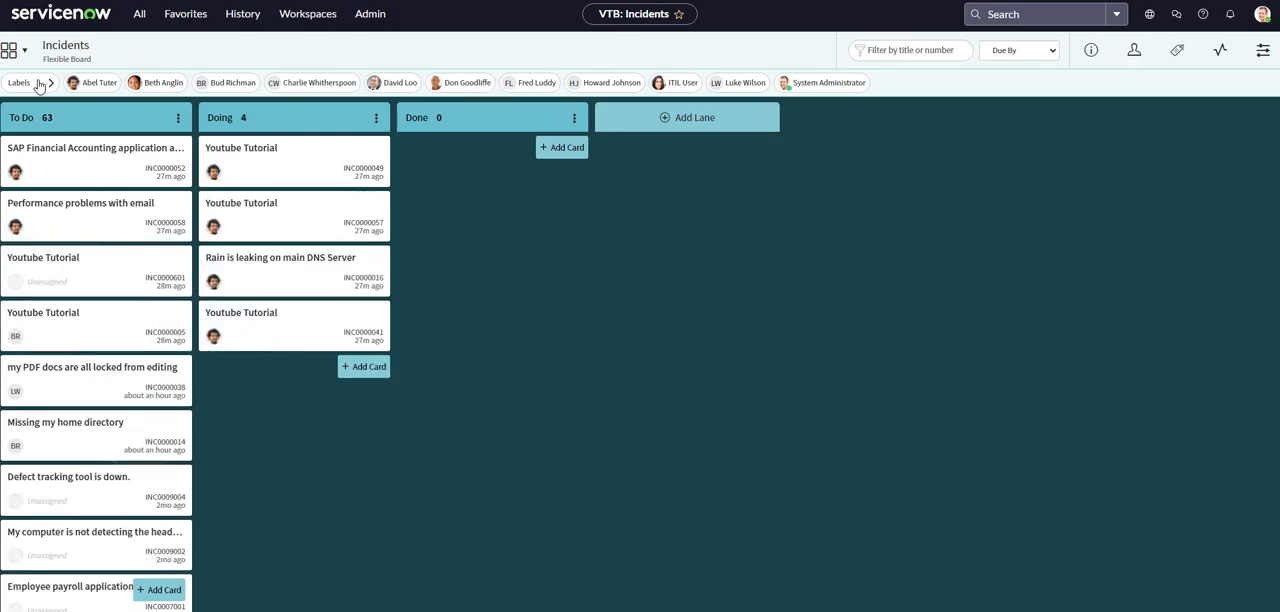
Leave the task board, reopen the recently visited incident list and clear its filter conditions to show all incidents.
click(48, 25)
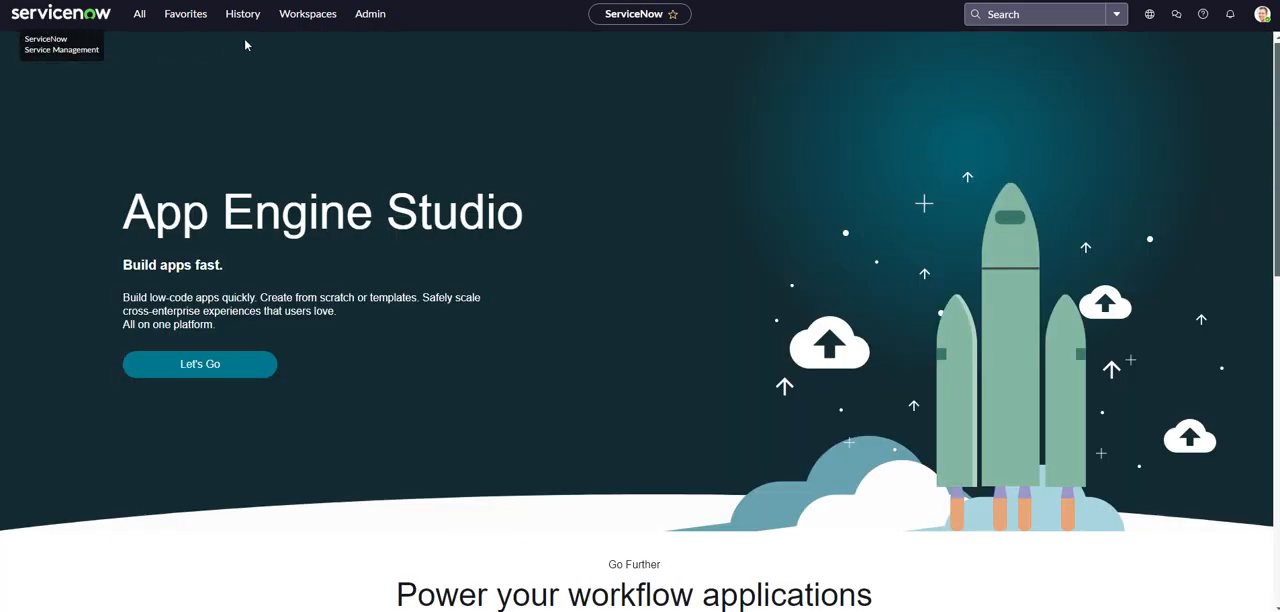
click(238, 18)
click(205, 164)
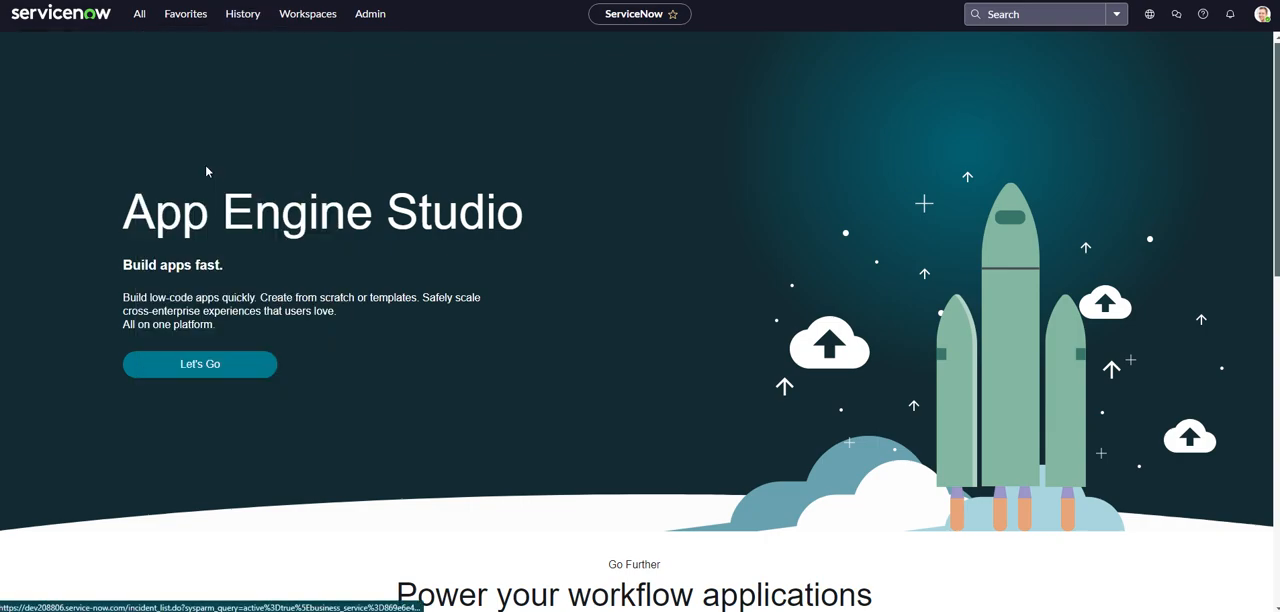
click(8, 73)
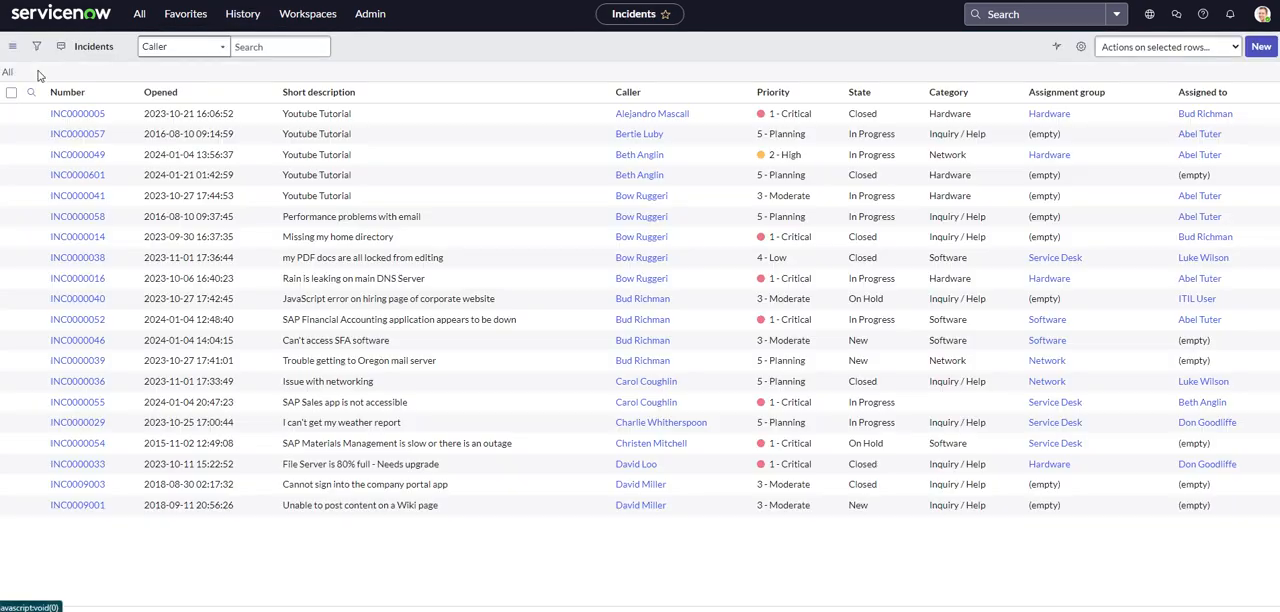
Launch Interactive Analysis from the incident list, look over its charts and grouped records, and return to the list.
right_click(122, 92)
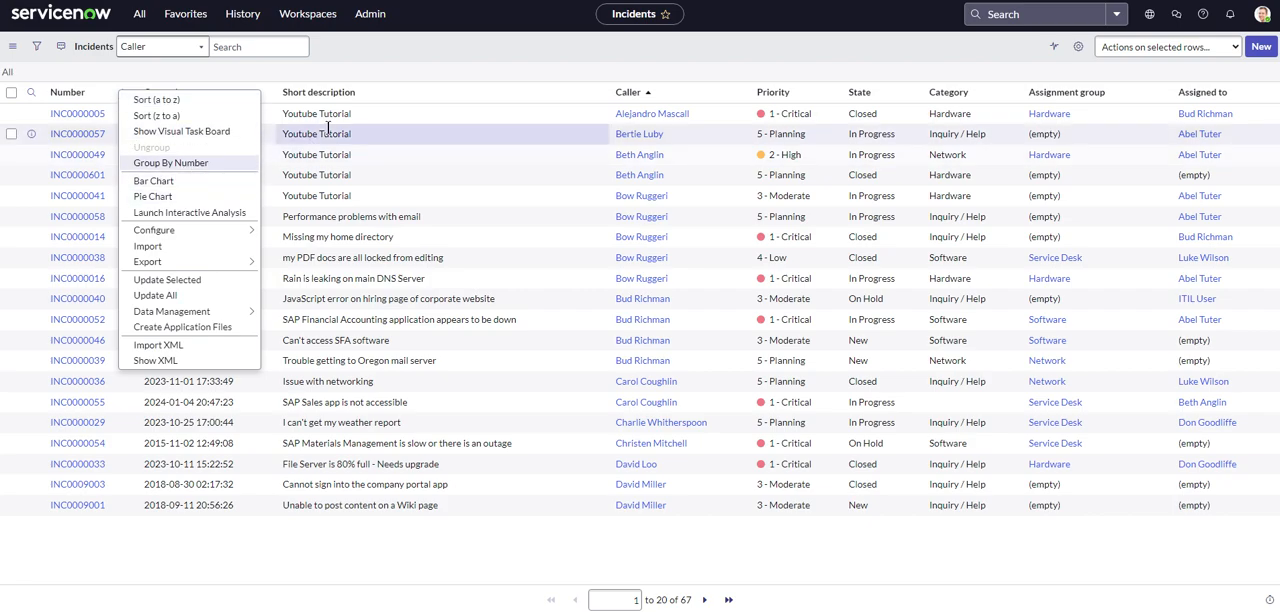
click(383, 65)
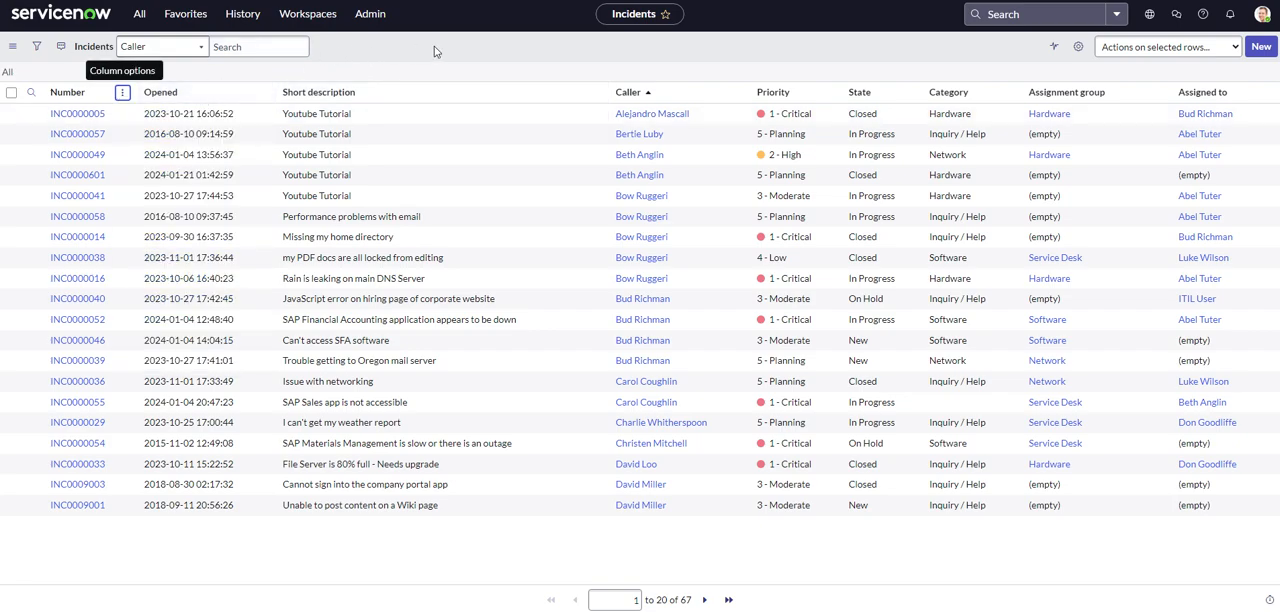
click(594, 92)
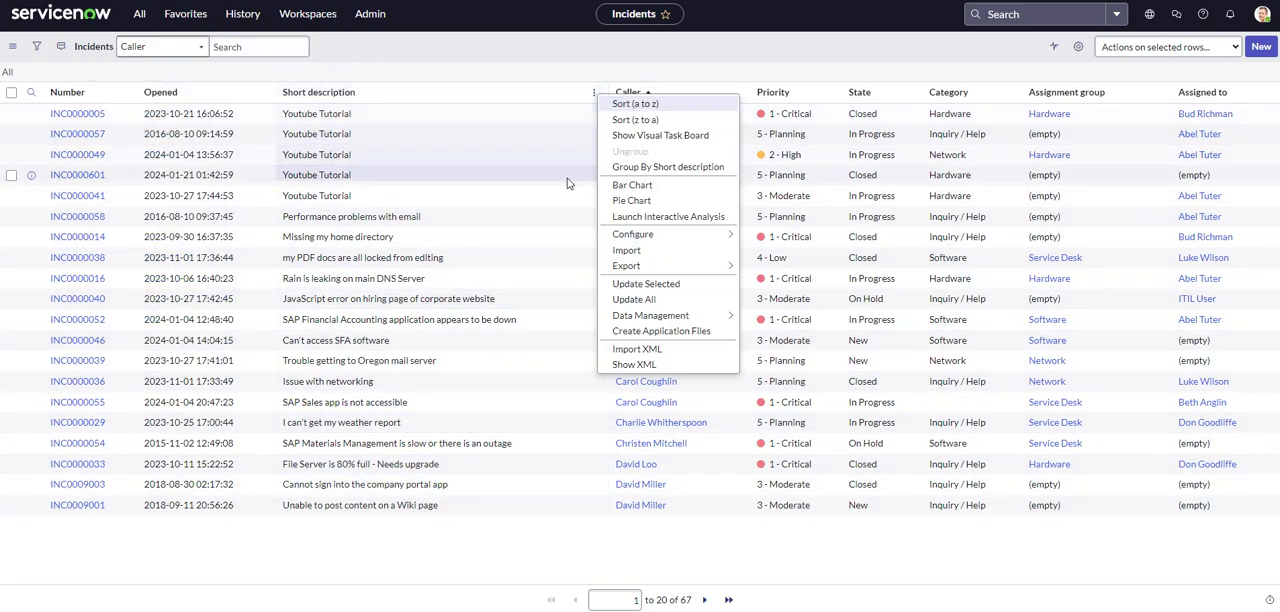
click(626, 217)
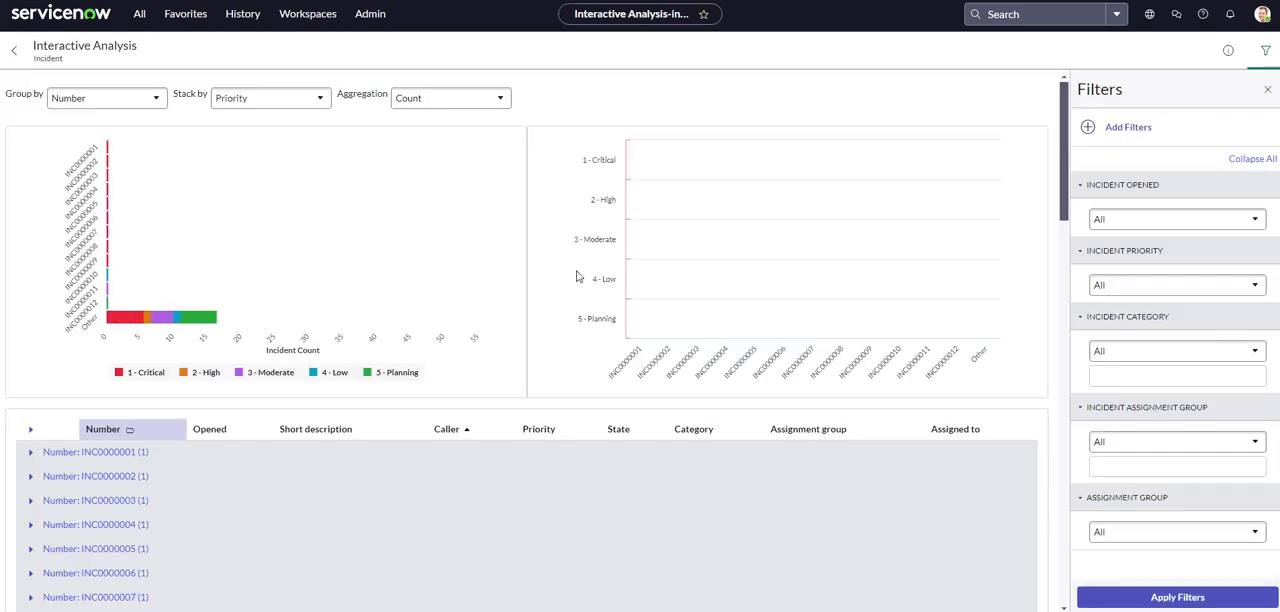
scroll(980, 305, down, 1)
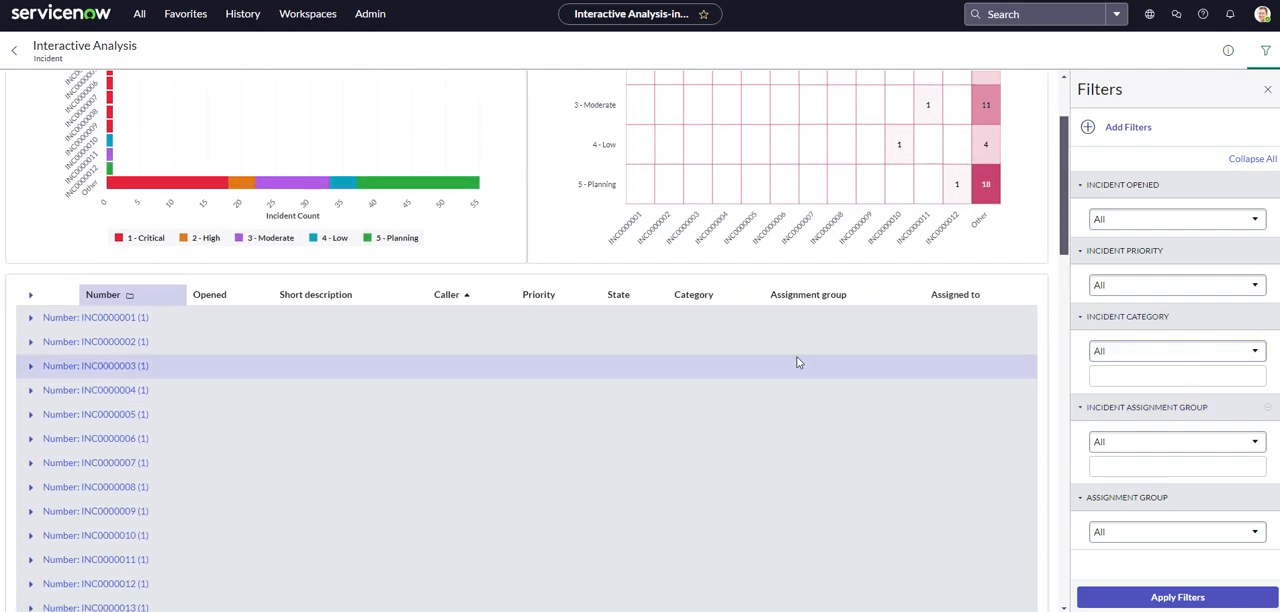
click(14, 50)
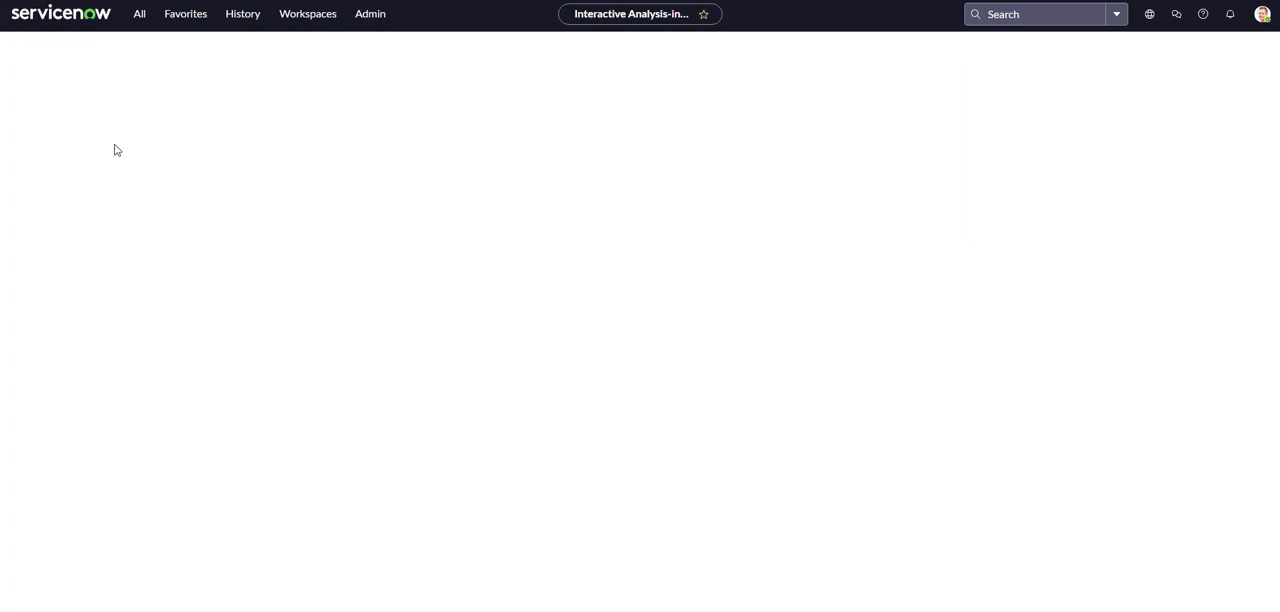
Examine the Short description column's Configure, Import, Export, Update, Data Management and XML options.
click(594, 92)
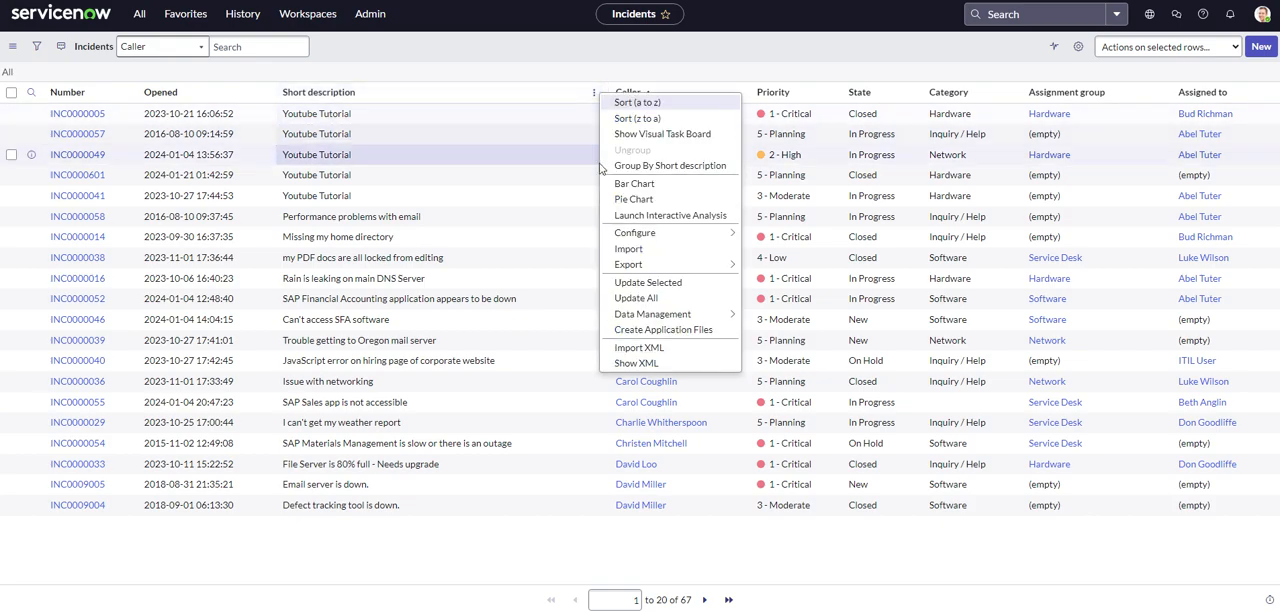
mouse_move(662, 234)
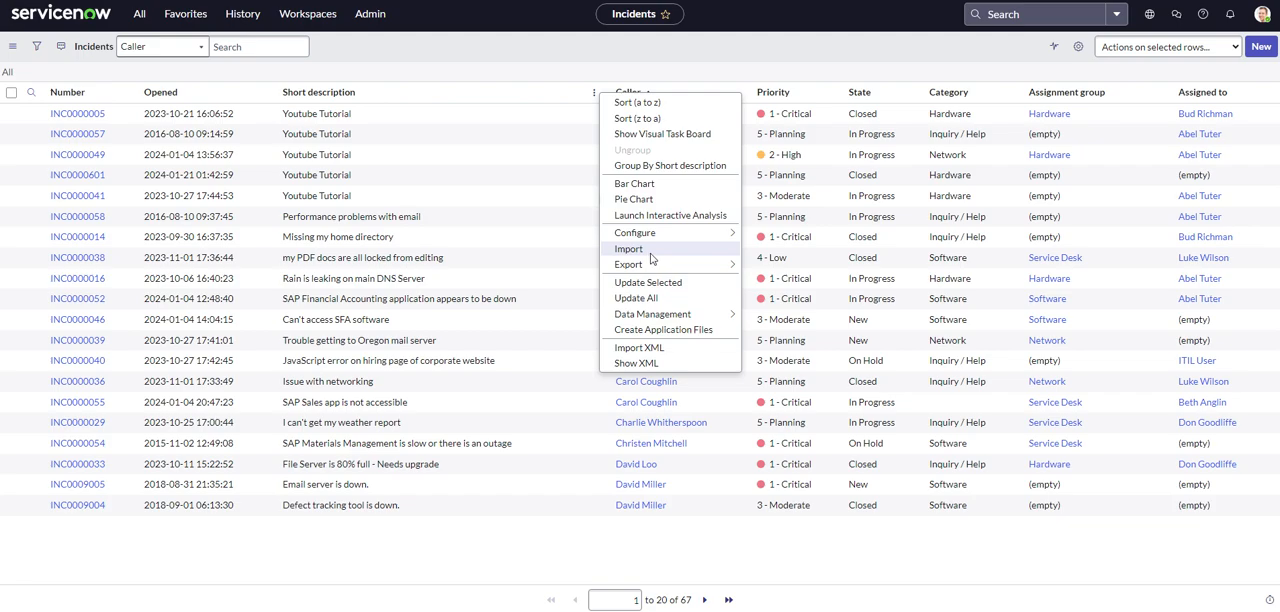
mouse_move(652, 266)
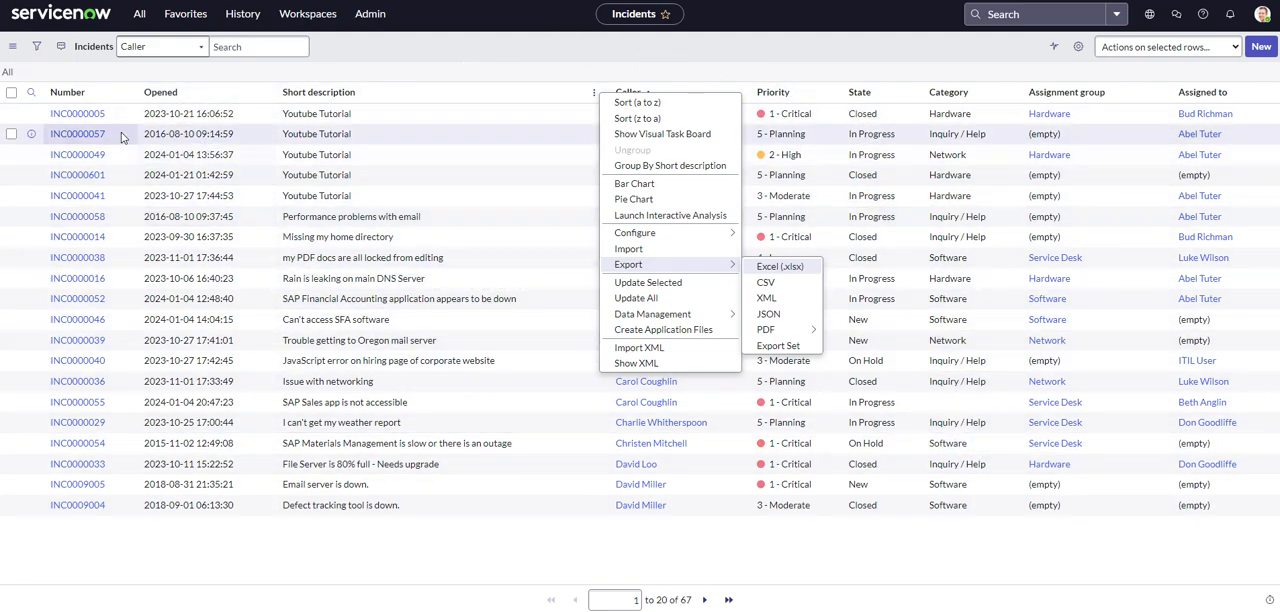
click(490, 546)
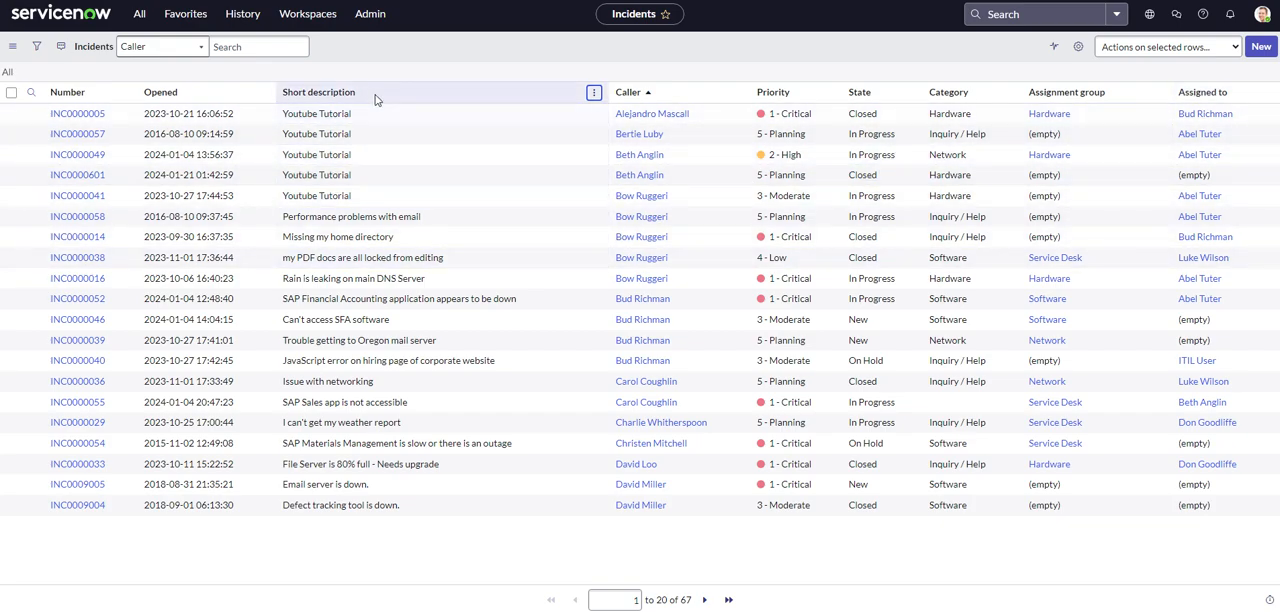
click(594, 93)
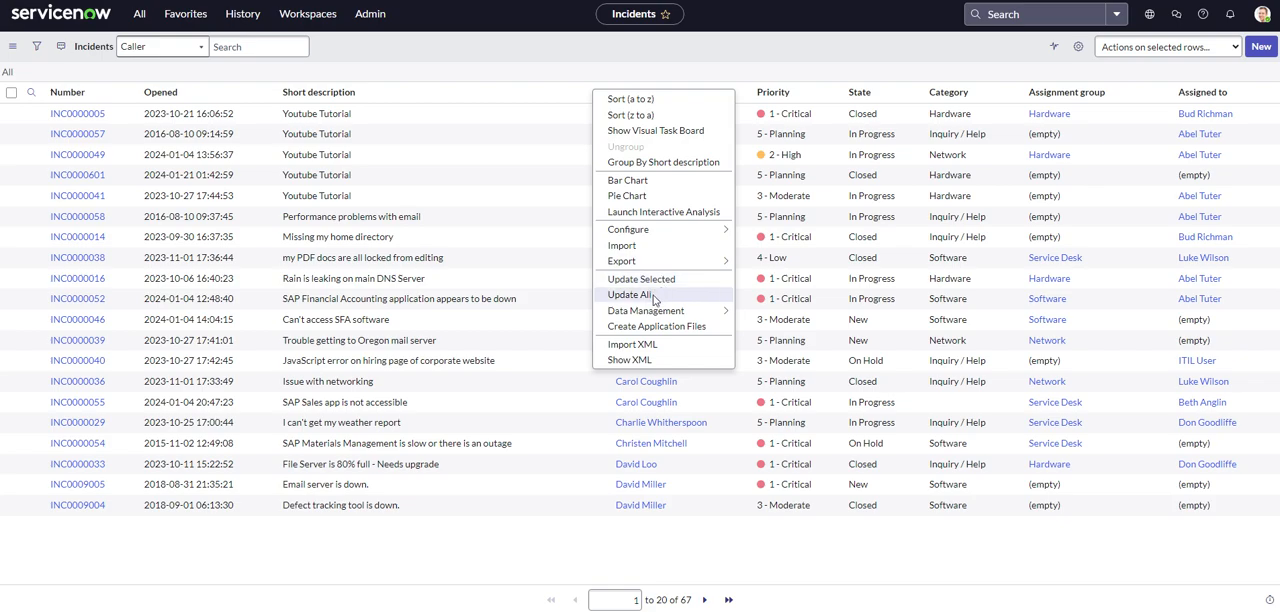
mouse_move(660, 318)
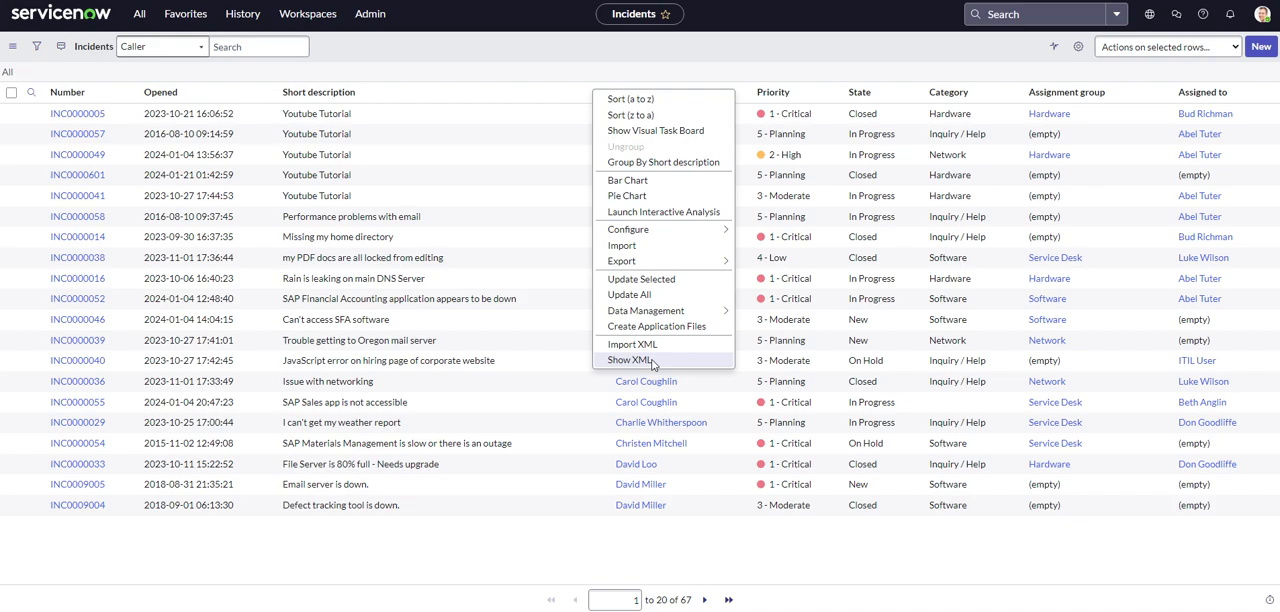
click(569, 552)
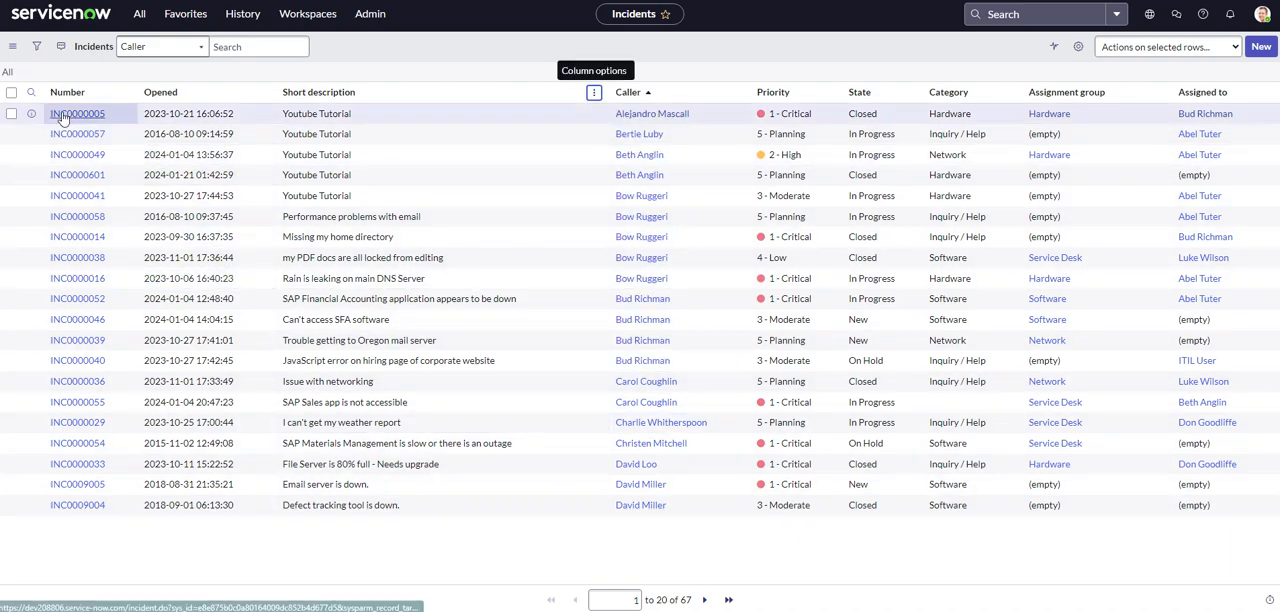
Open incident INC0000005, look over its form's additional actions and return to the incident list.
click(90, 133)
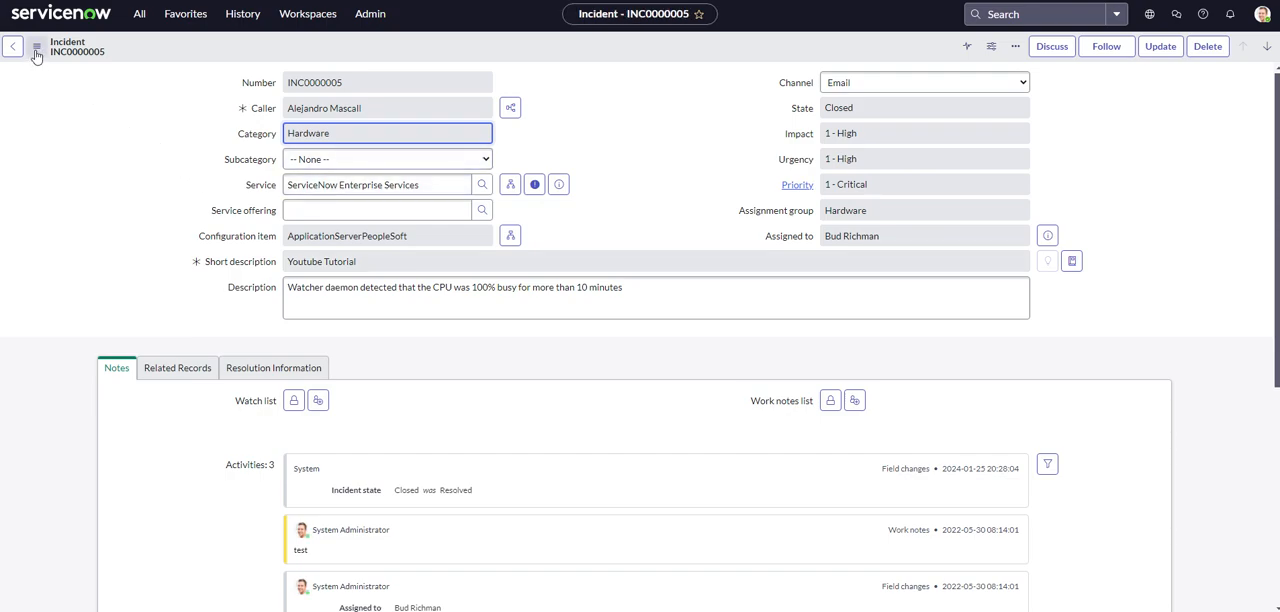
click(37, 50)
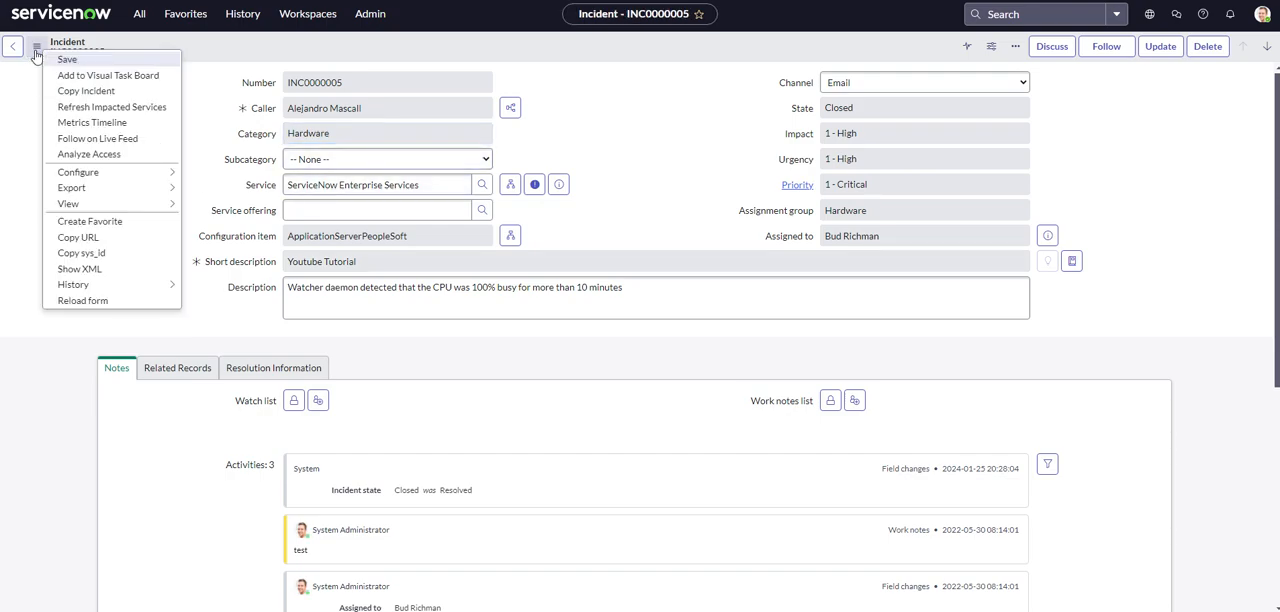
click(29, 92)
click(13, 47)
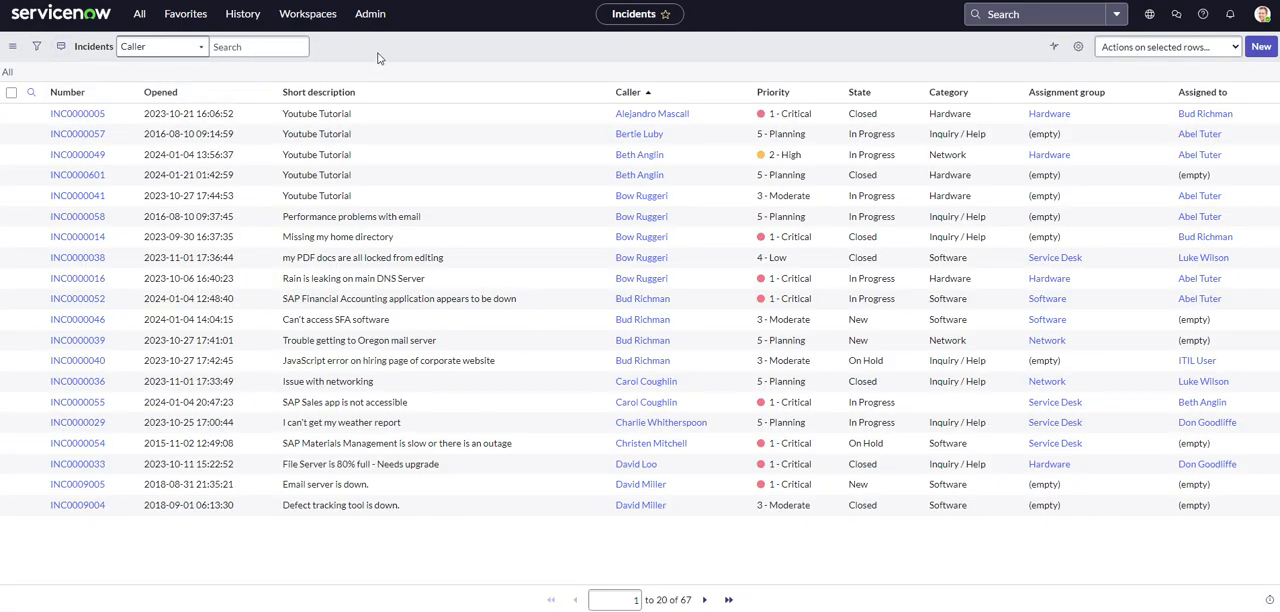
Examine the list header's context options, including View, Filters, Group By, Show, Refresh List and Create Favorite.
right_click(381, 58)
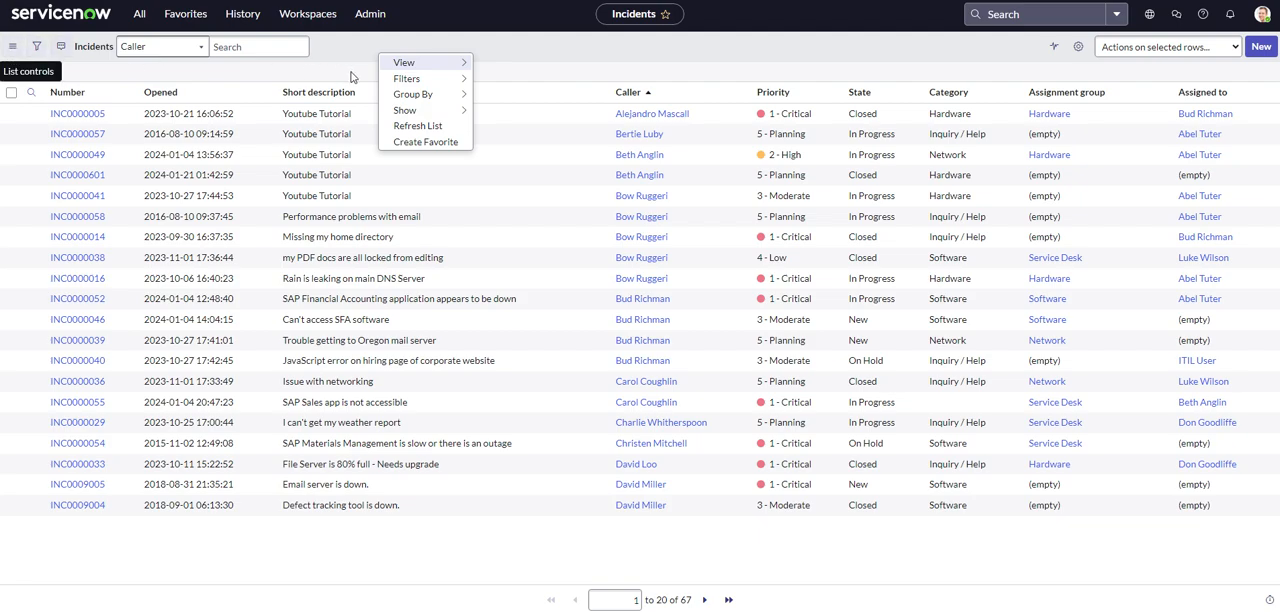
click(359, 57)
right_click(391, 57)
mouse_move(414, 61)
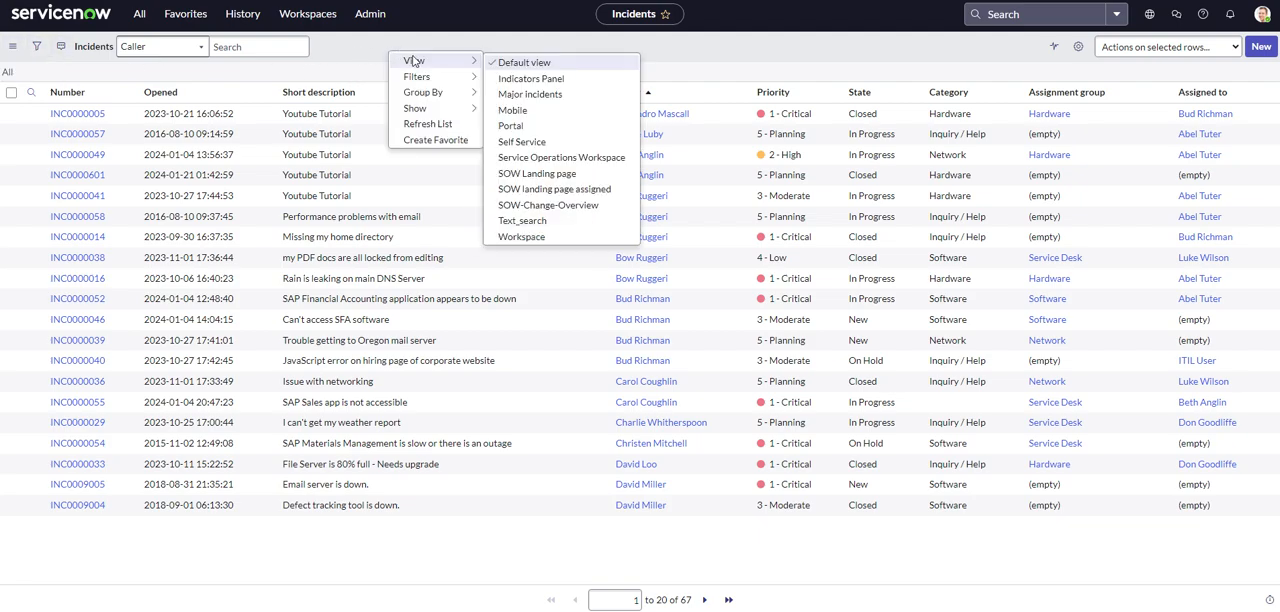
mouse_move(431, 84)
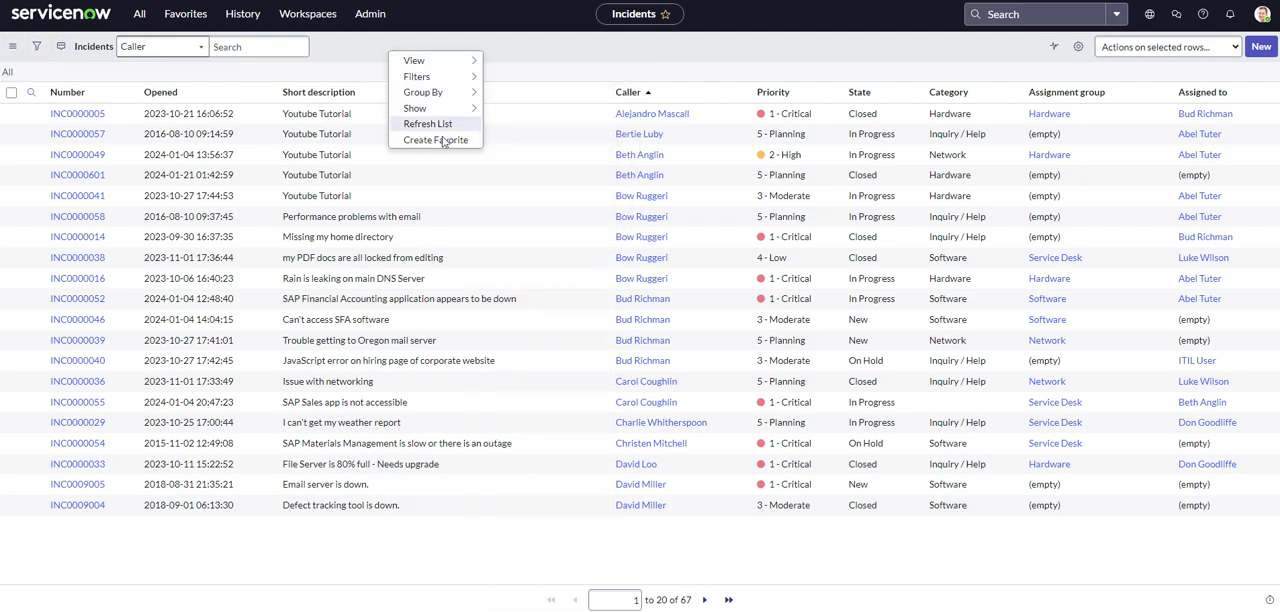
click(352, 70)
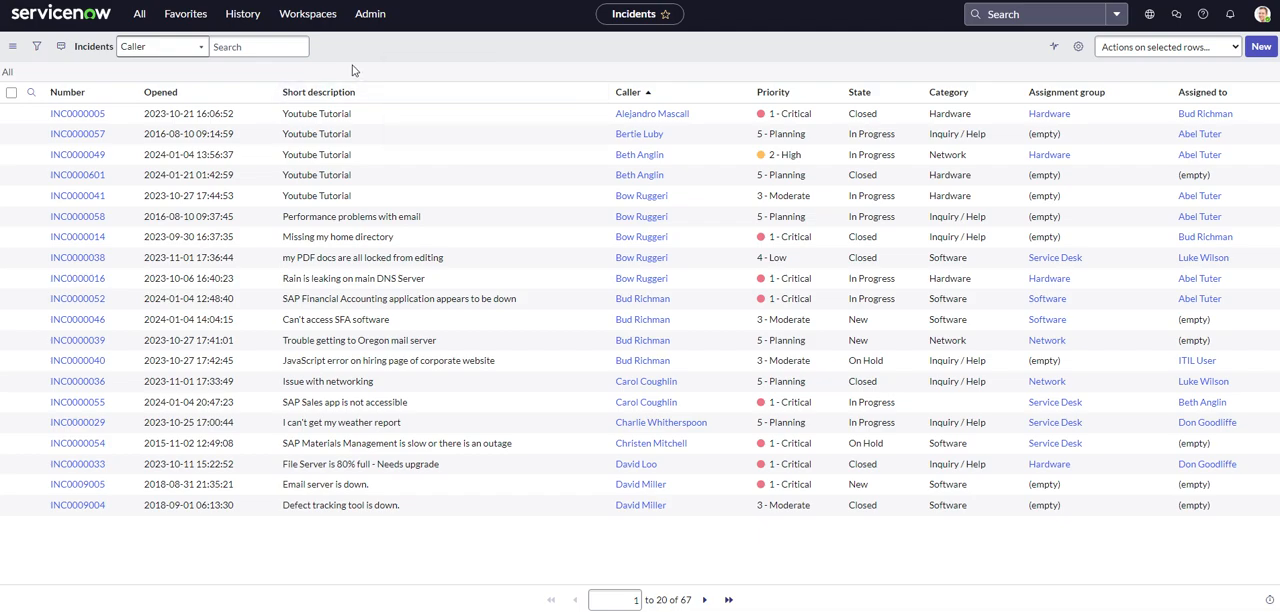
Open incident INC0000005 and compare its additional actions with the form header's context options, including the export formats.
click(77, 113)
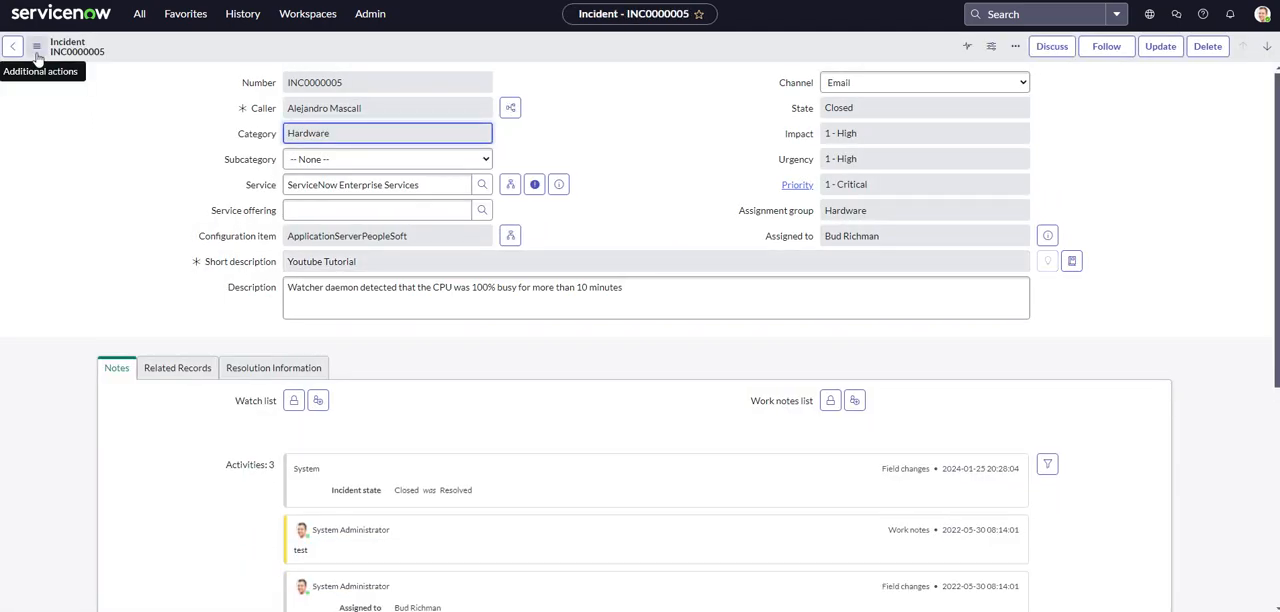
click(37, 50)
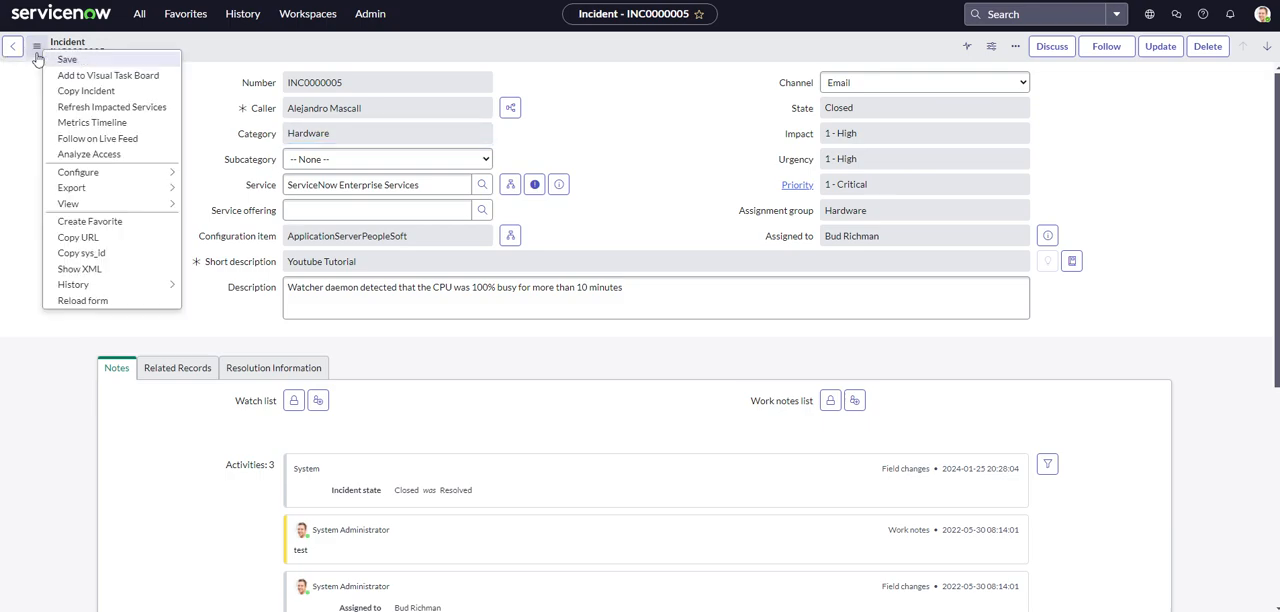
click(14, 121)
right_click(161, 52)
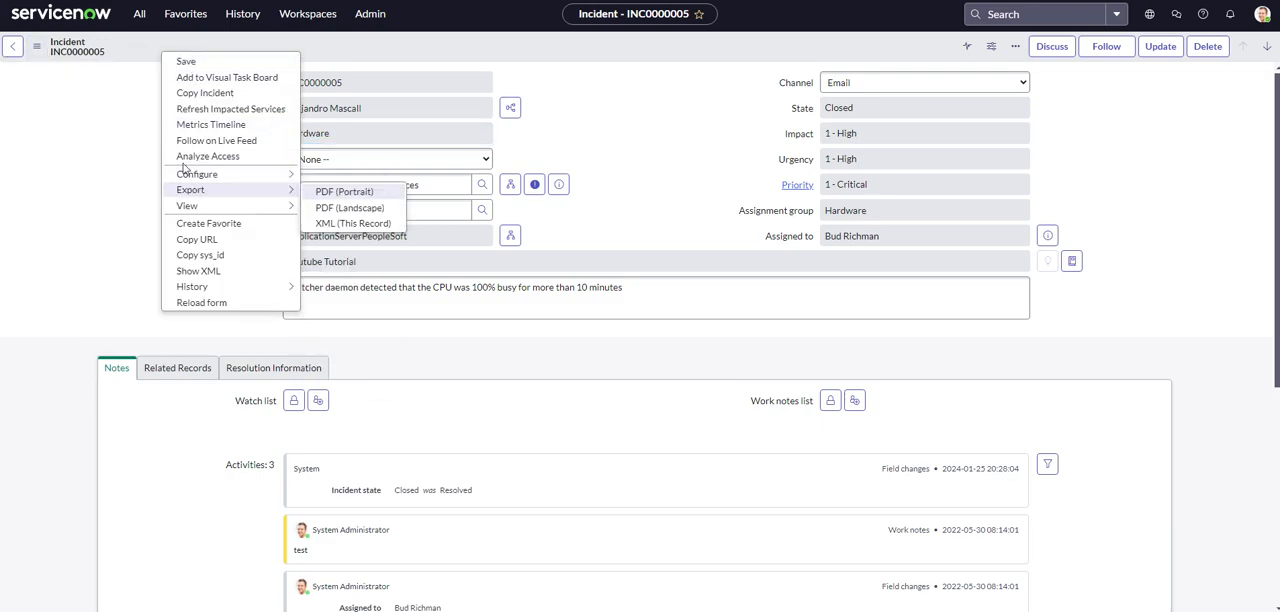
click(73, 118)
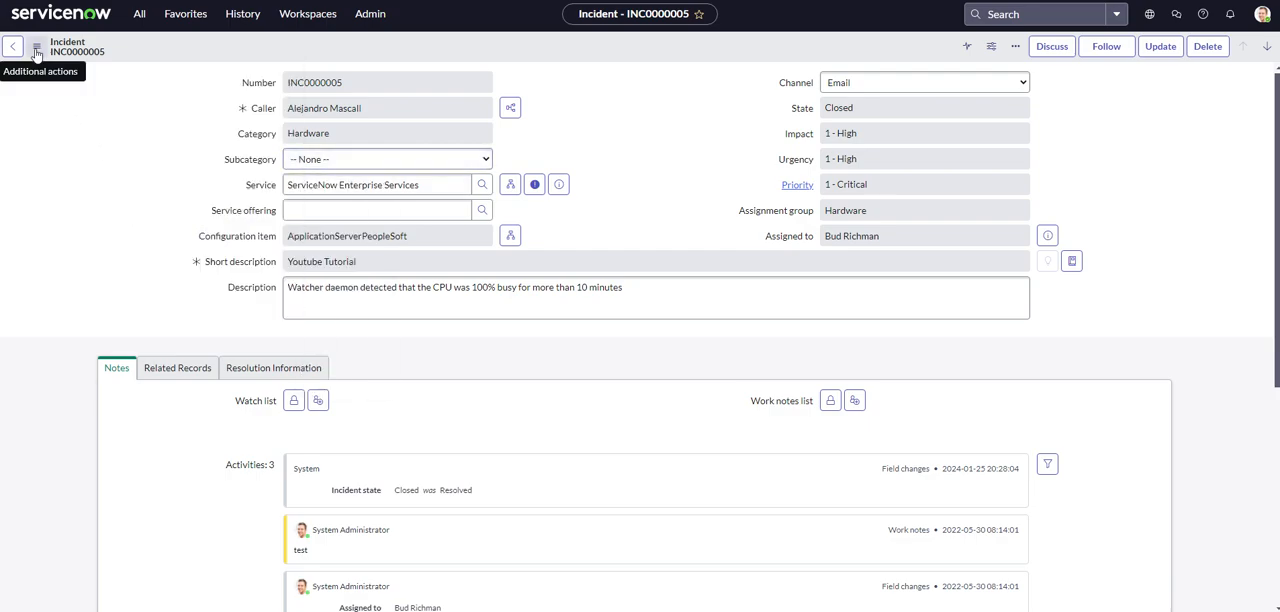
View the Metrics Timeline of incident INC0000005 and close it again.
click(37, 52)
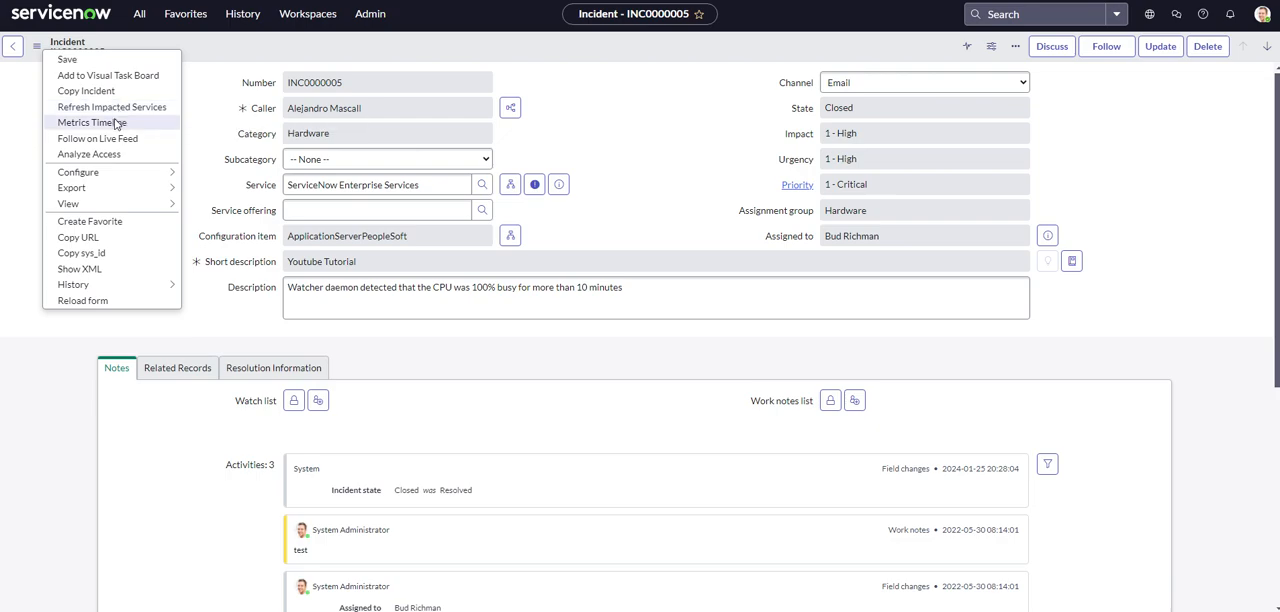
click(92, 122)
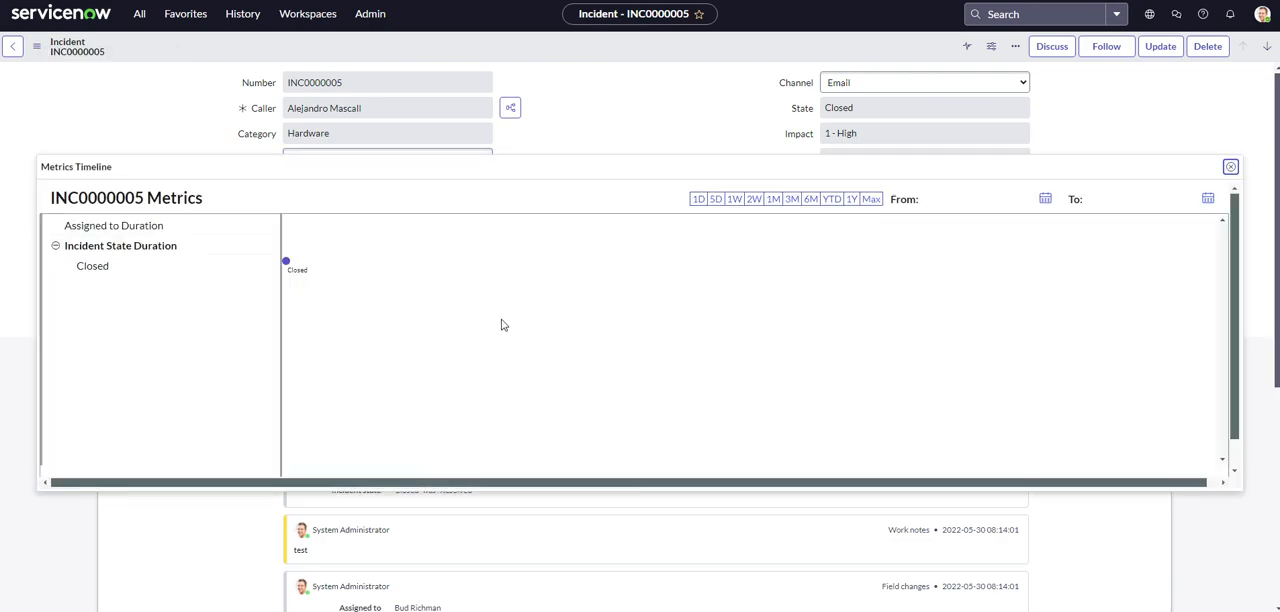
scroll(340, 289, down, 1)
scroll(300, 286, up, 1)
click(1232, 168)
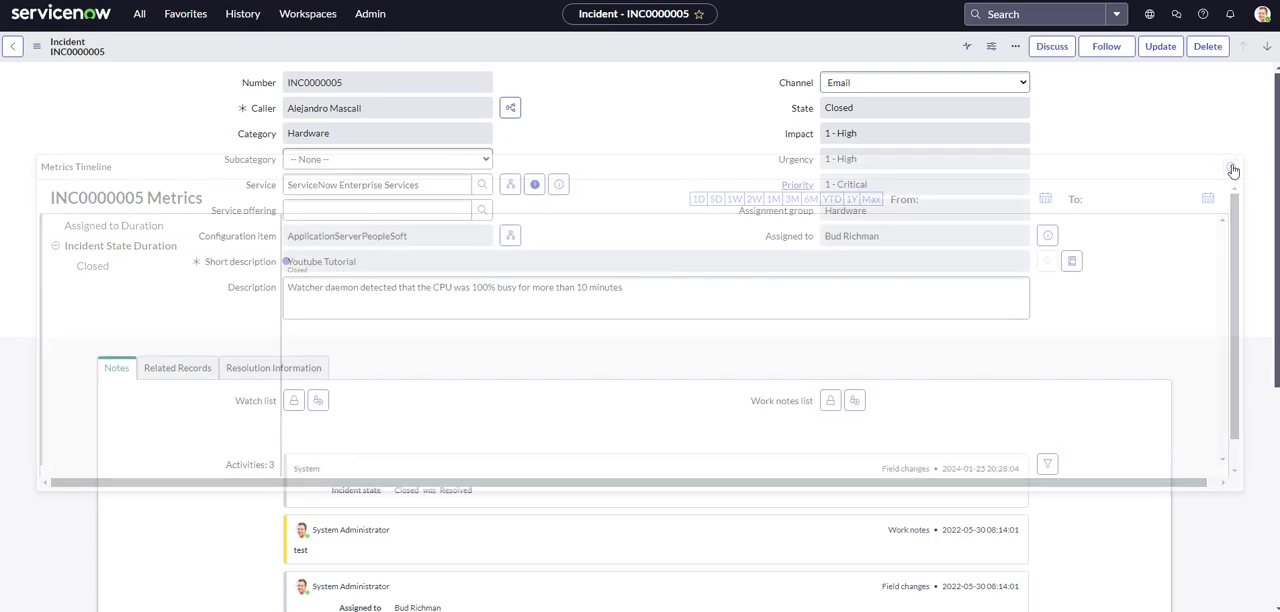
Follow incident INC0000005 on Live Feed and open the access analysis for the record.
click(36, 47)
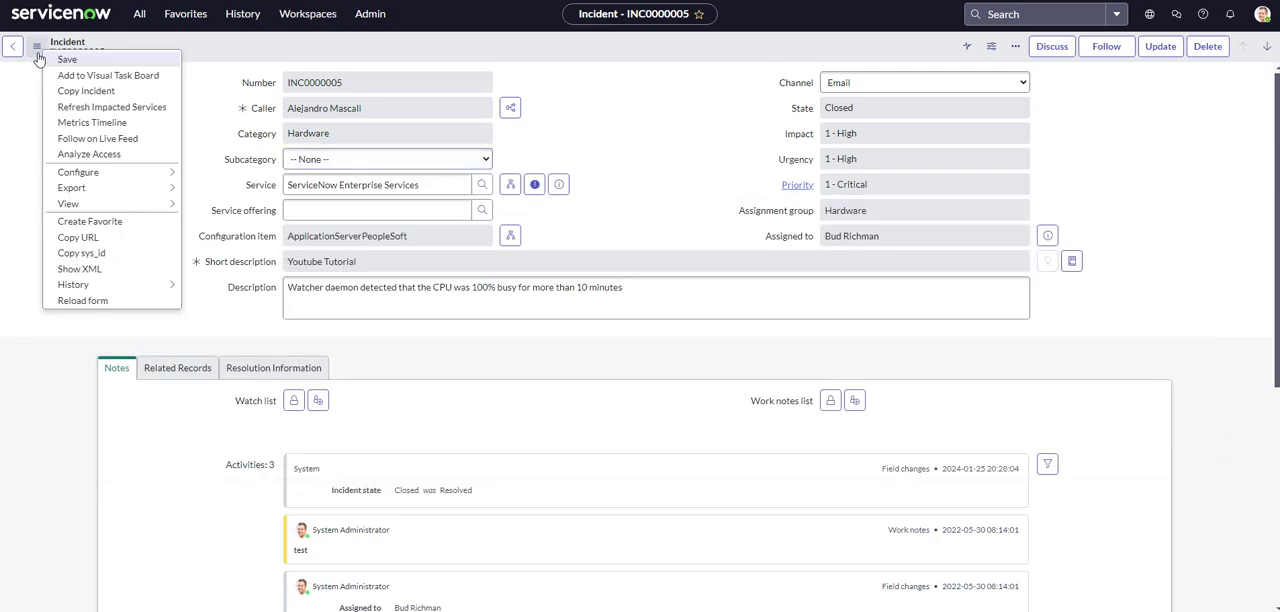
click(87, 143)
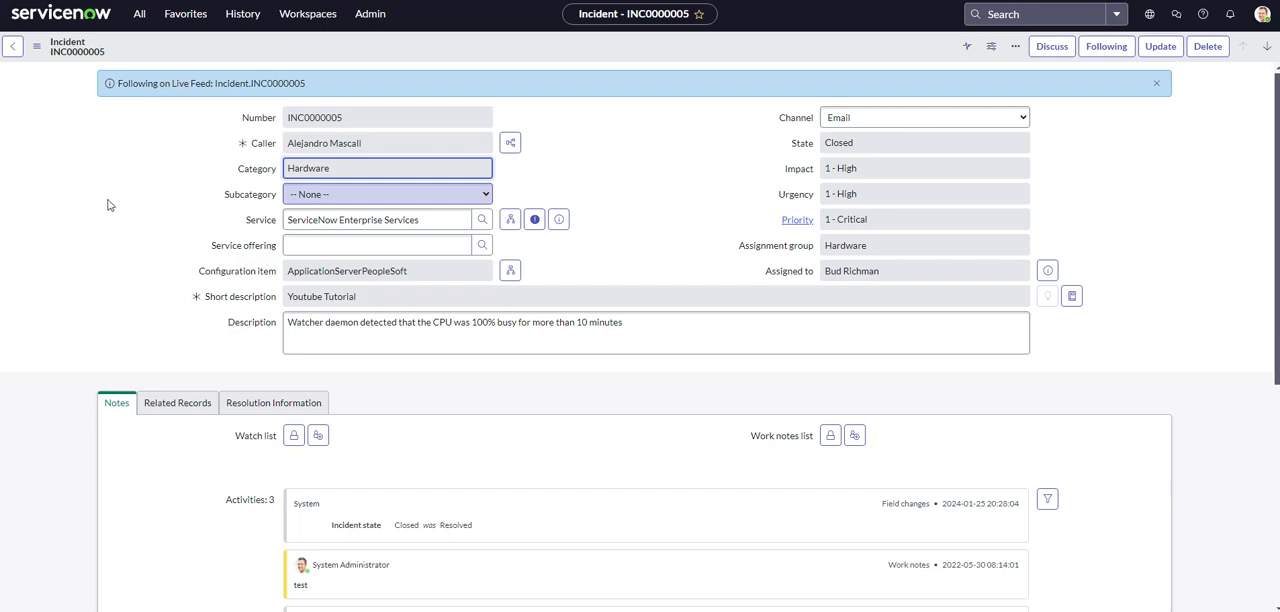
click(37, 47)
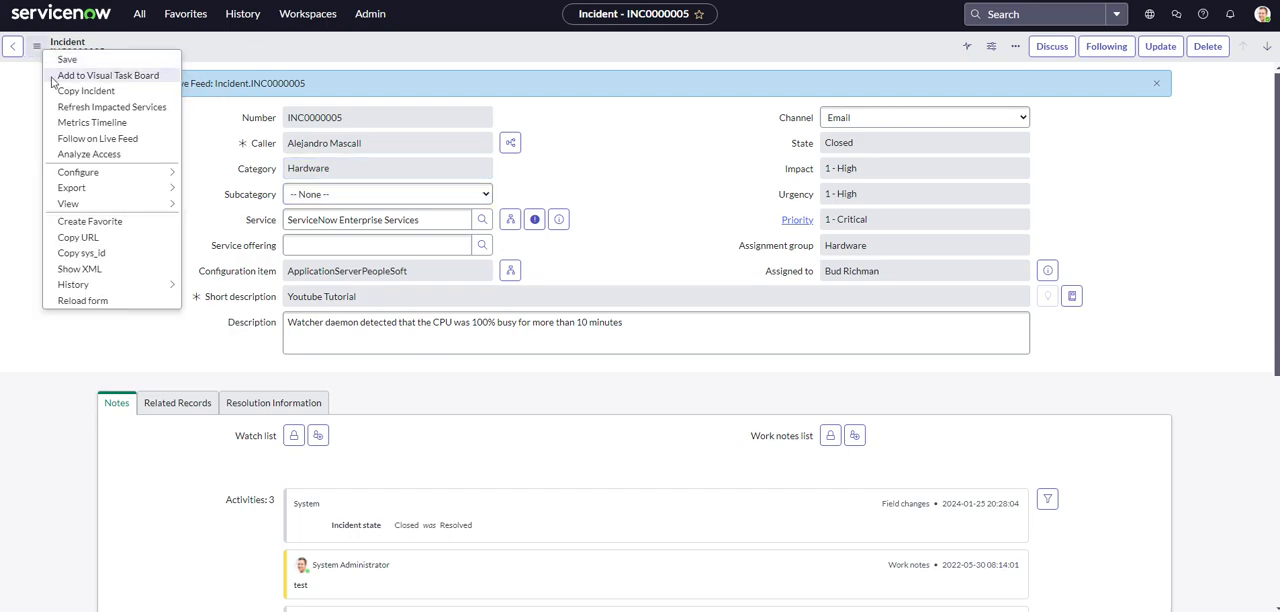
click(89, 155)
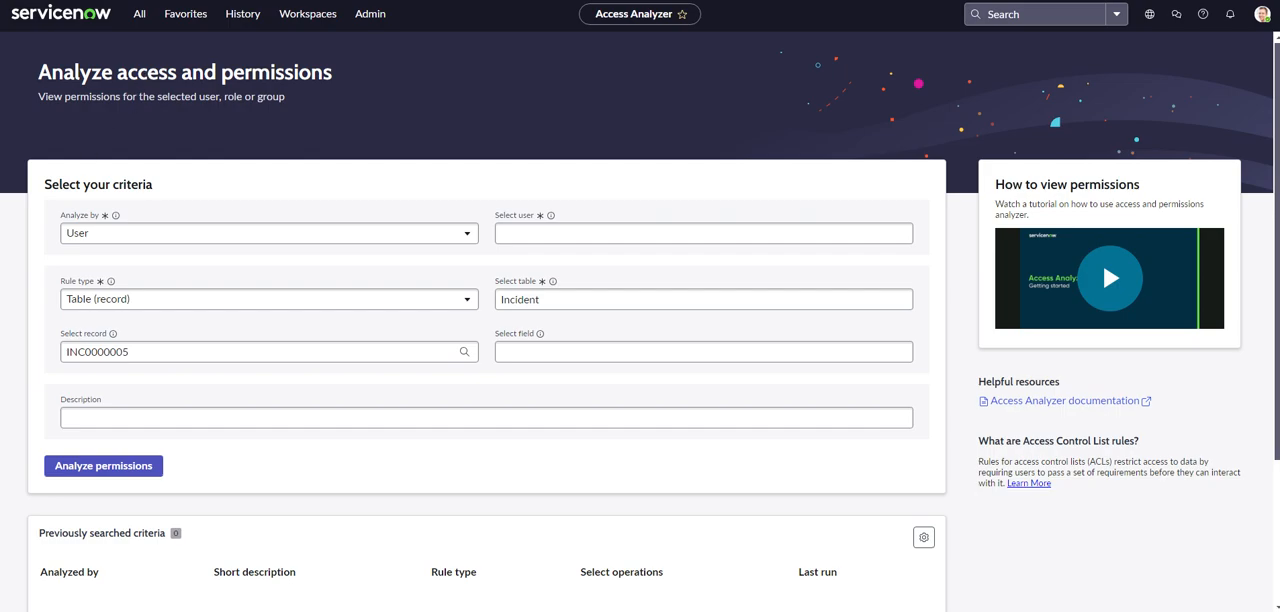
Analyze the first listed user's permissions on incident INC0000005 in the Incident table.
scroll(128, 420, down, 1)
click(124, 406)
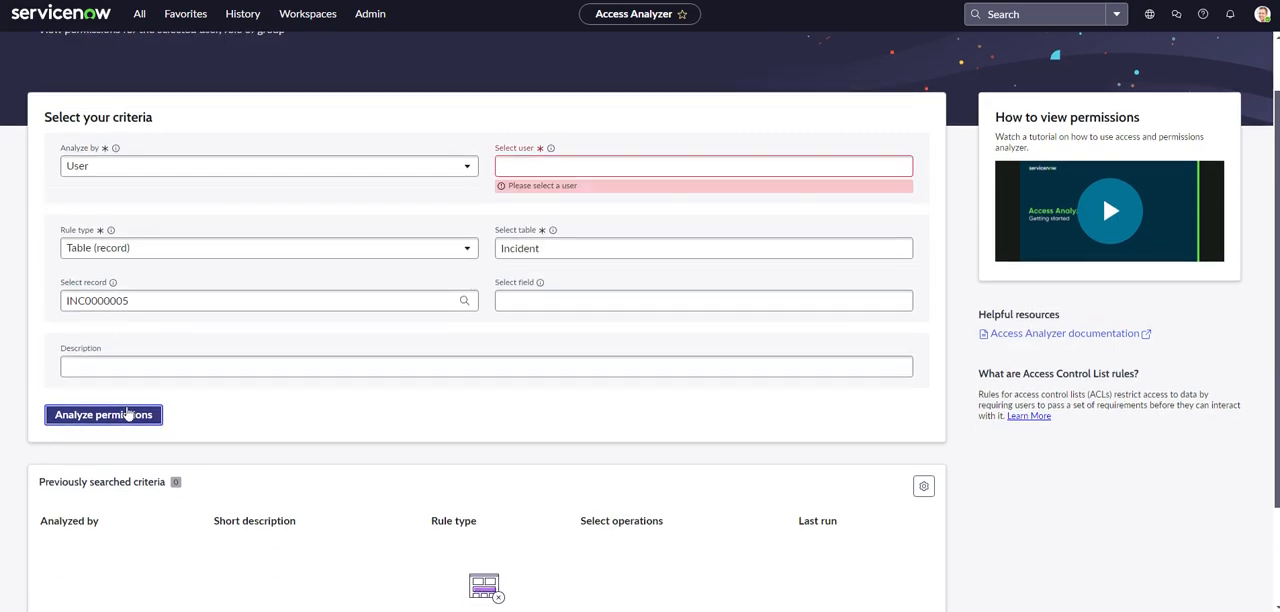
click(580, 165)
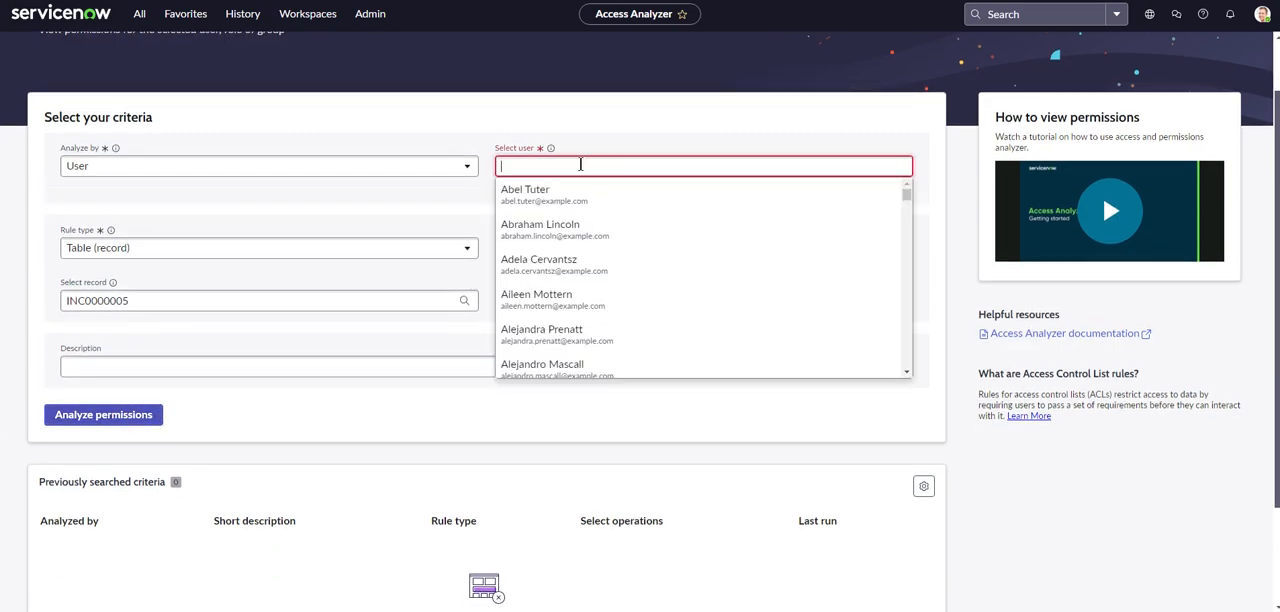
click(540, 191)
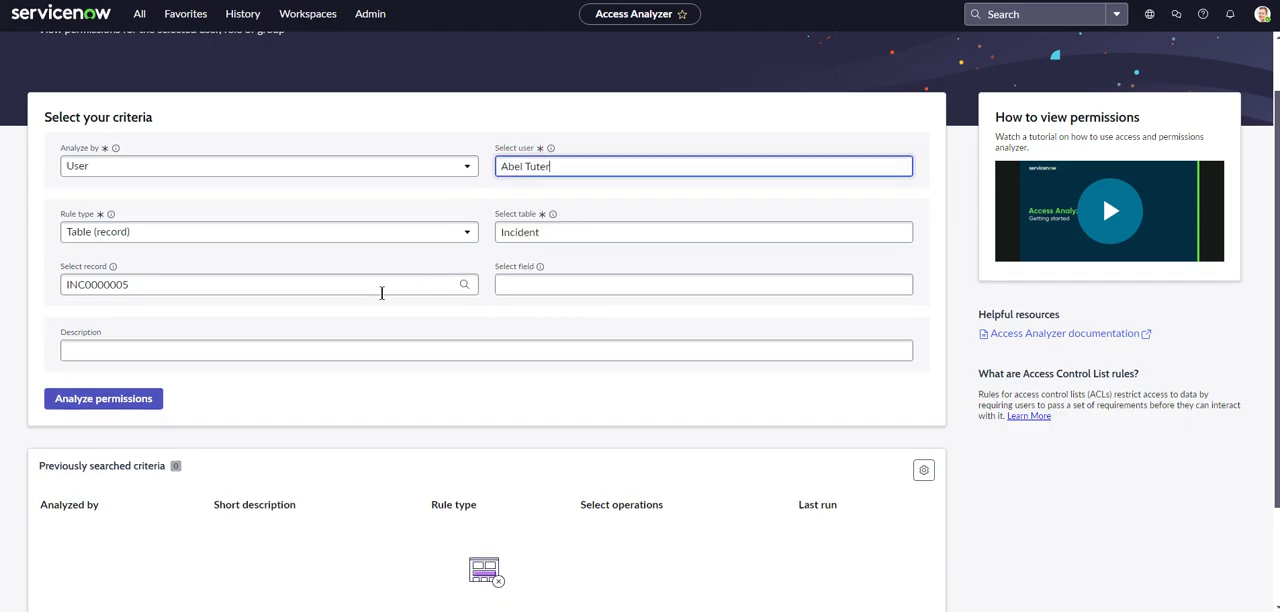
click(128, 402)
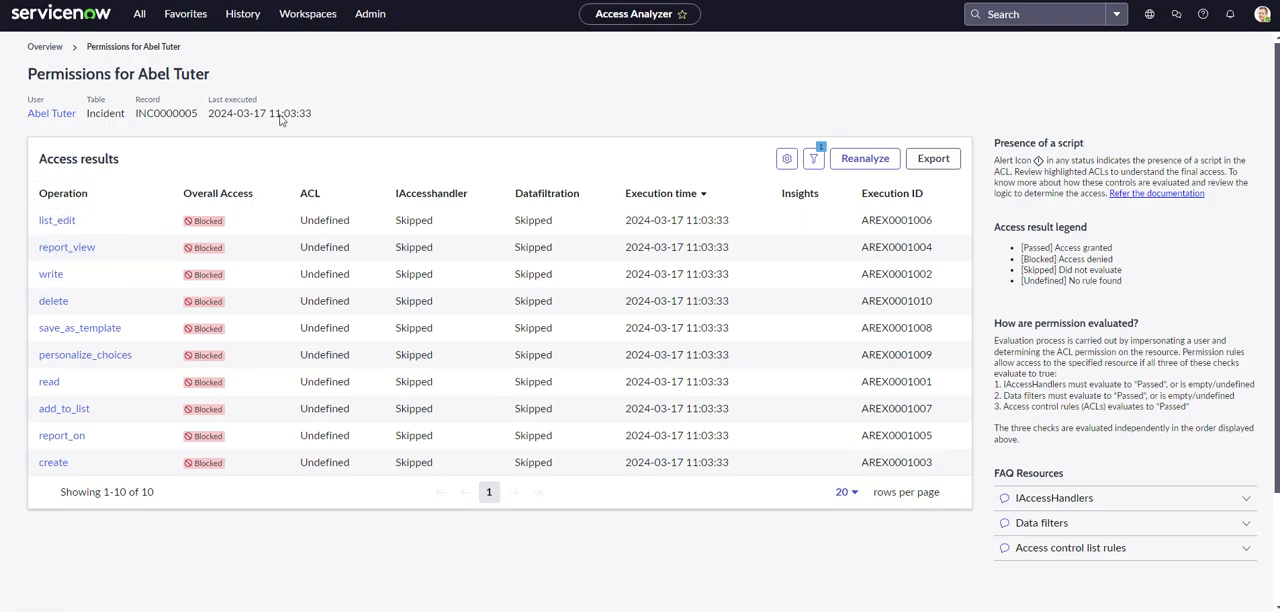
Return to the incident form and examine its Configure and View options.
key(ctrl+shift+Tab)
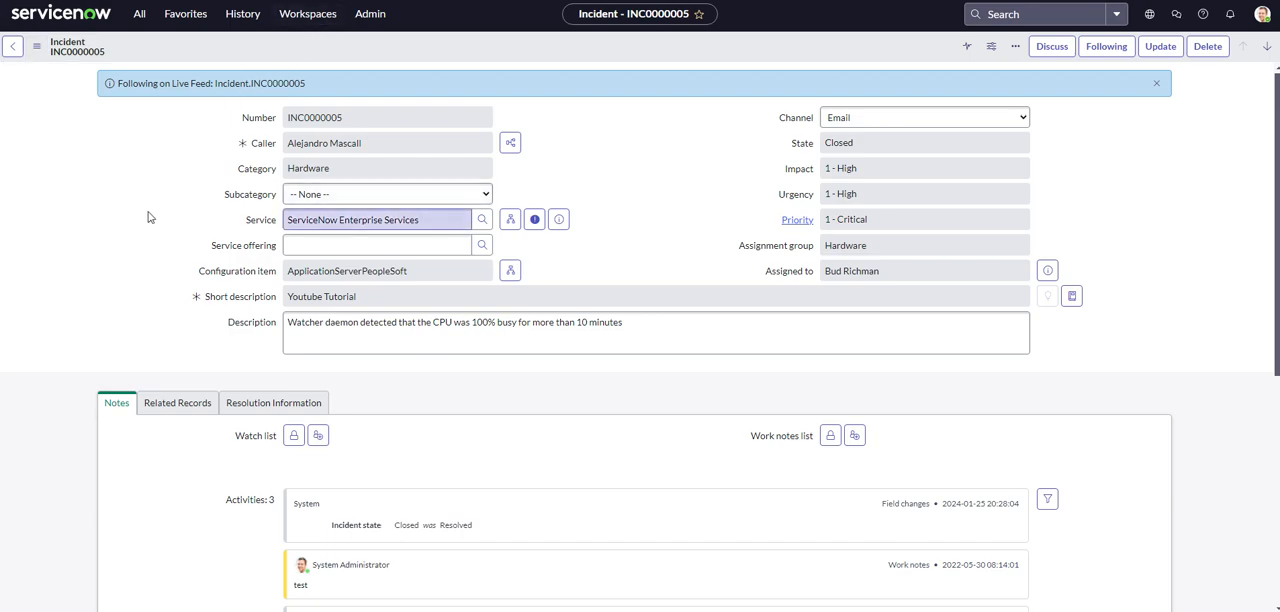
right_click(47, 51)
mouse_move(84, 177)
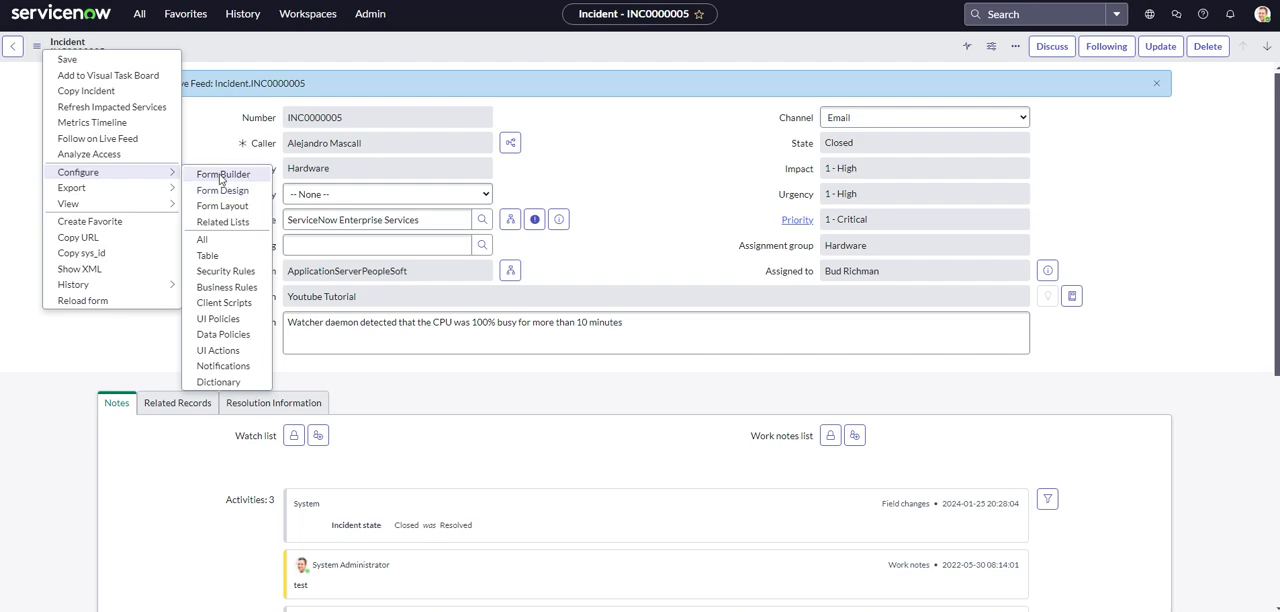
mouse_move(148, 188)
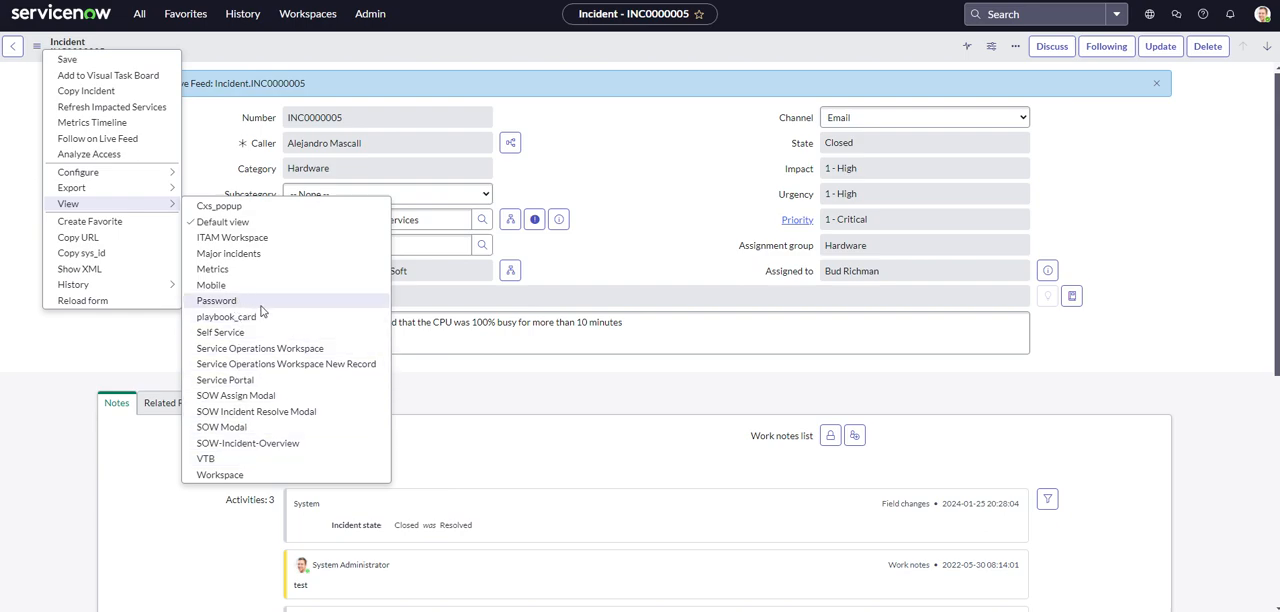
click(101, 227)
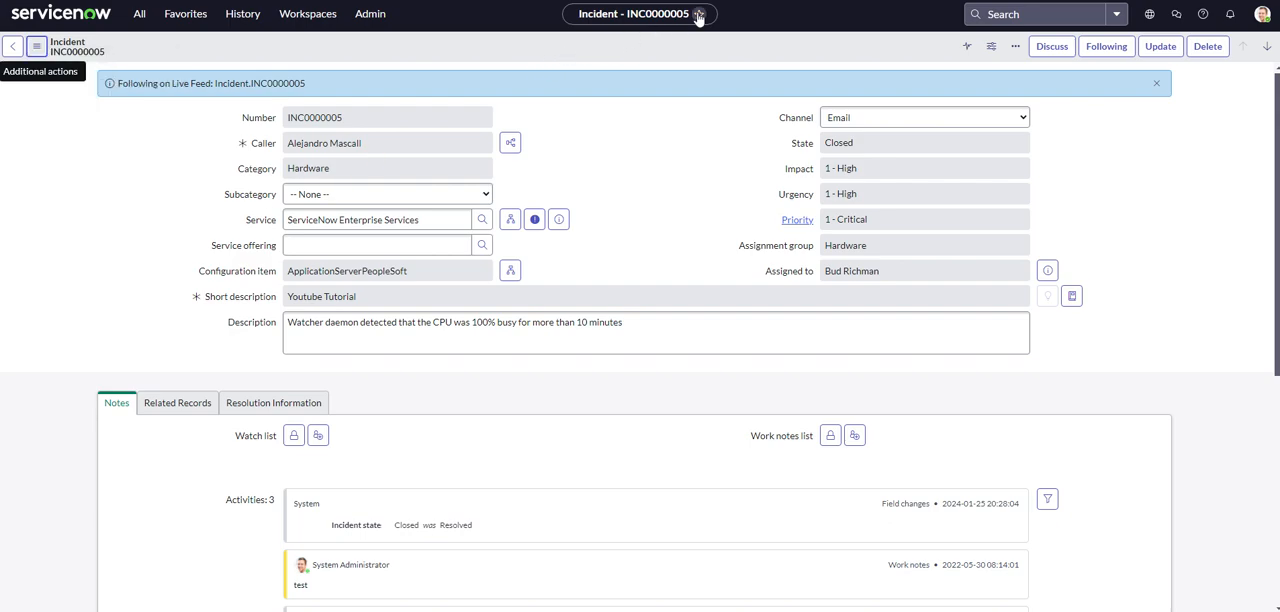
Copy the URL of incident INC0000005, followed by its sys_id.
click(42, 49)
click(42, 49)
click(42, 49)
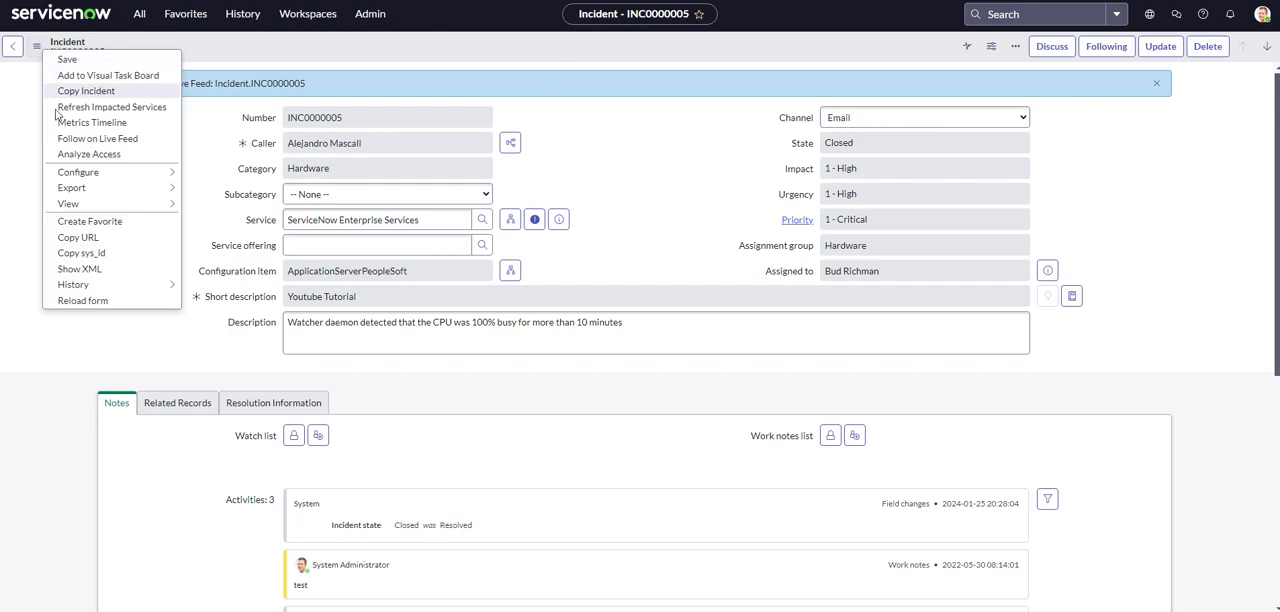
click(101, 239)
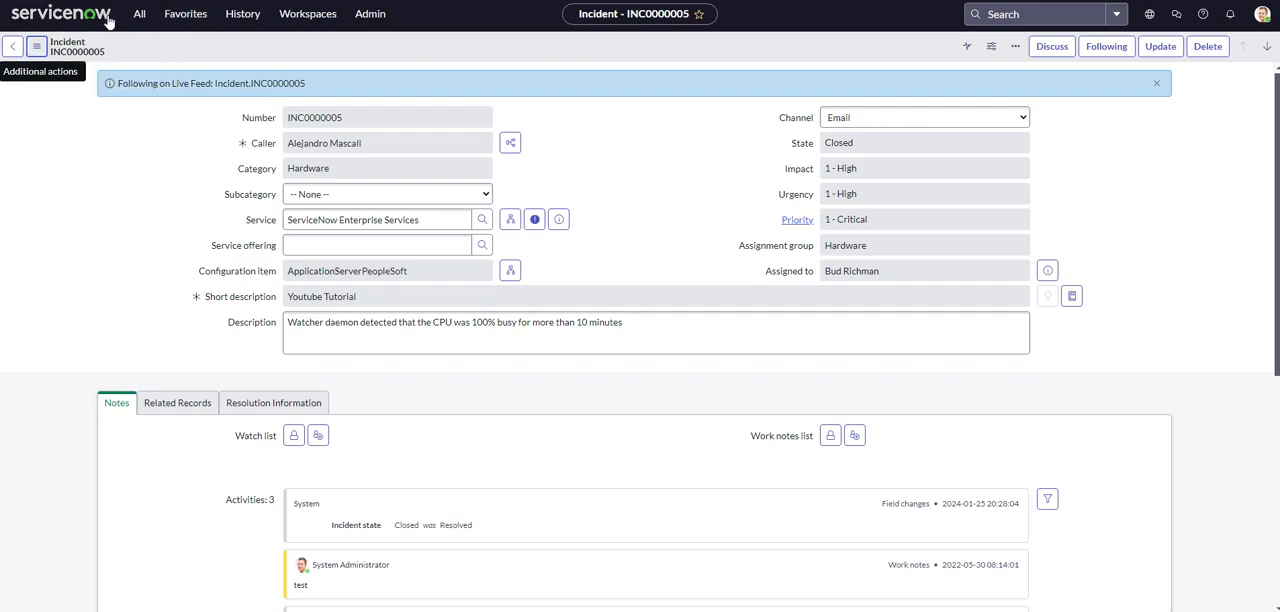
click(37, 47)
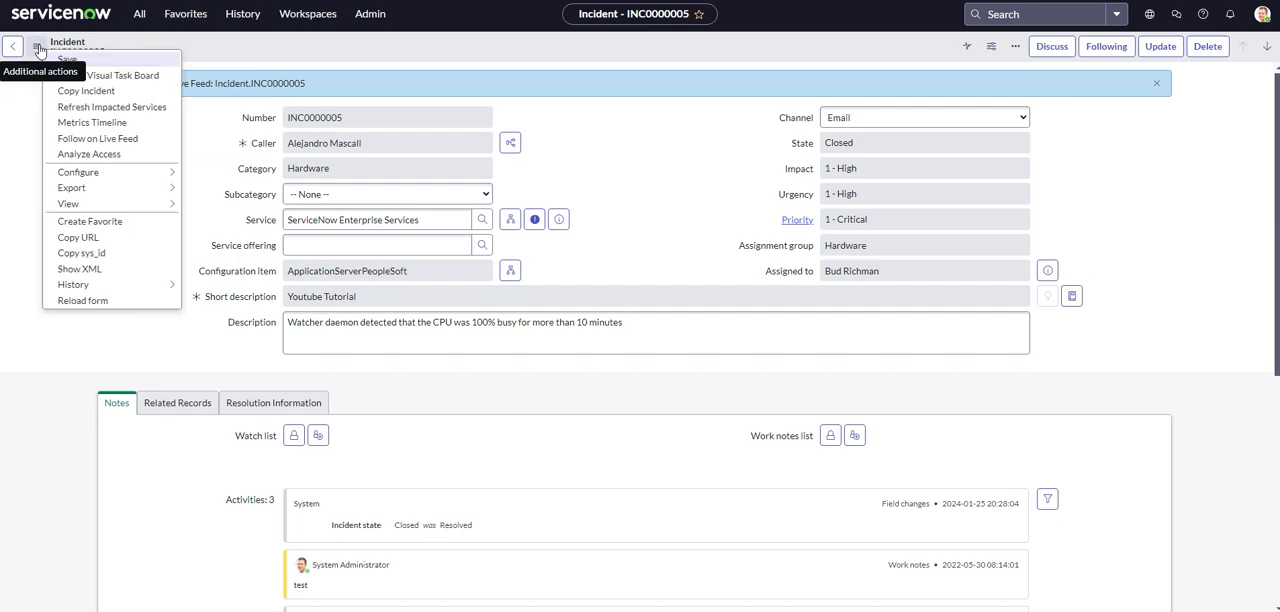
click(99, 254)
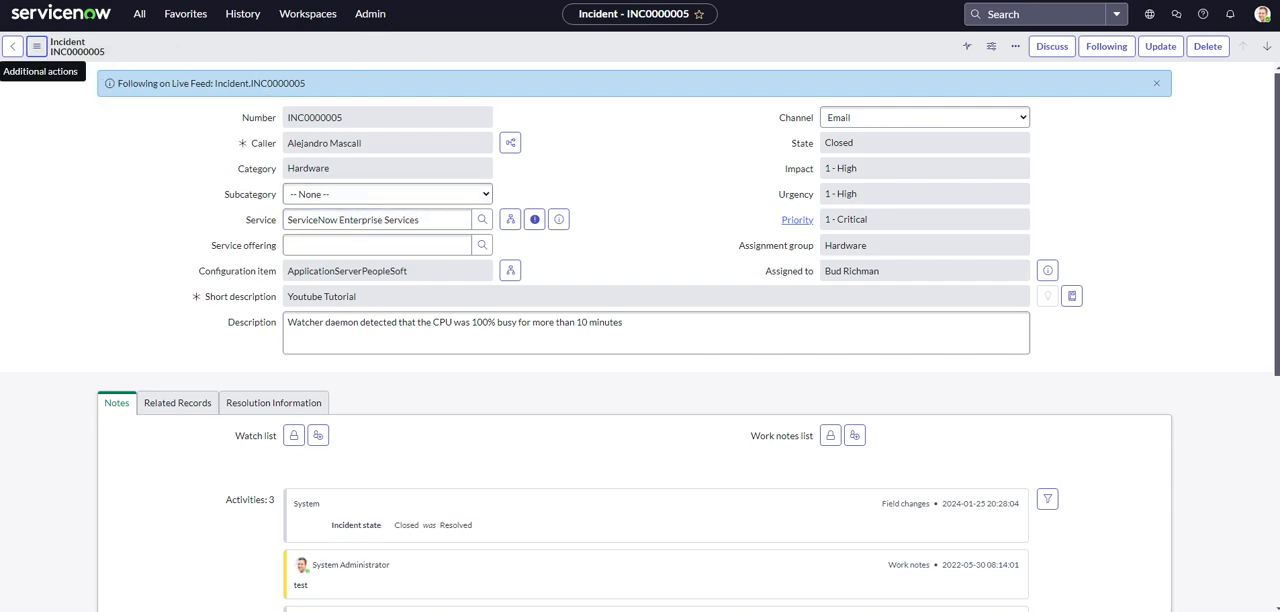
Review the history of incident INC0000005 as a list and return to the form.
click(37, 47)
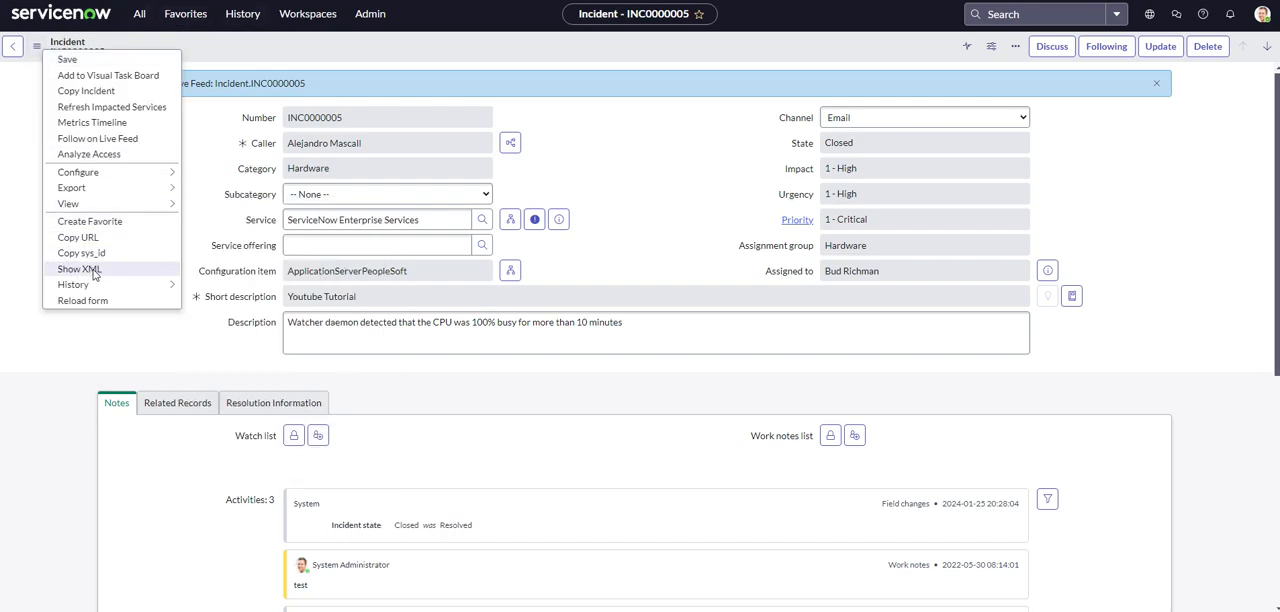
mouse_move(102, 289)
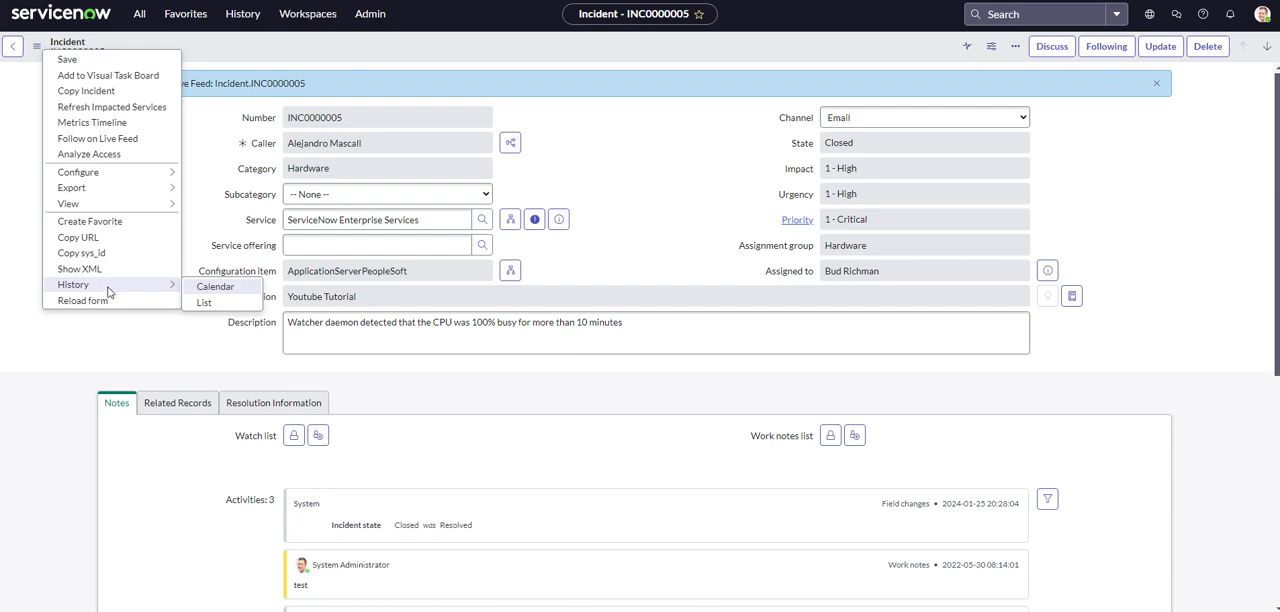
click(205, 302)
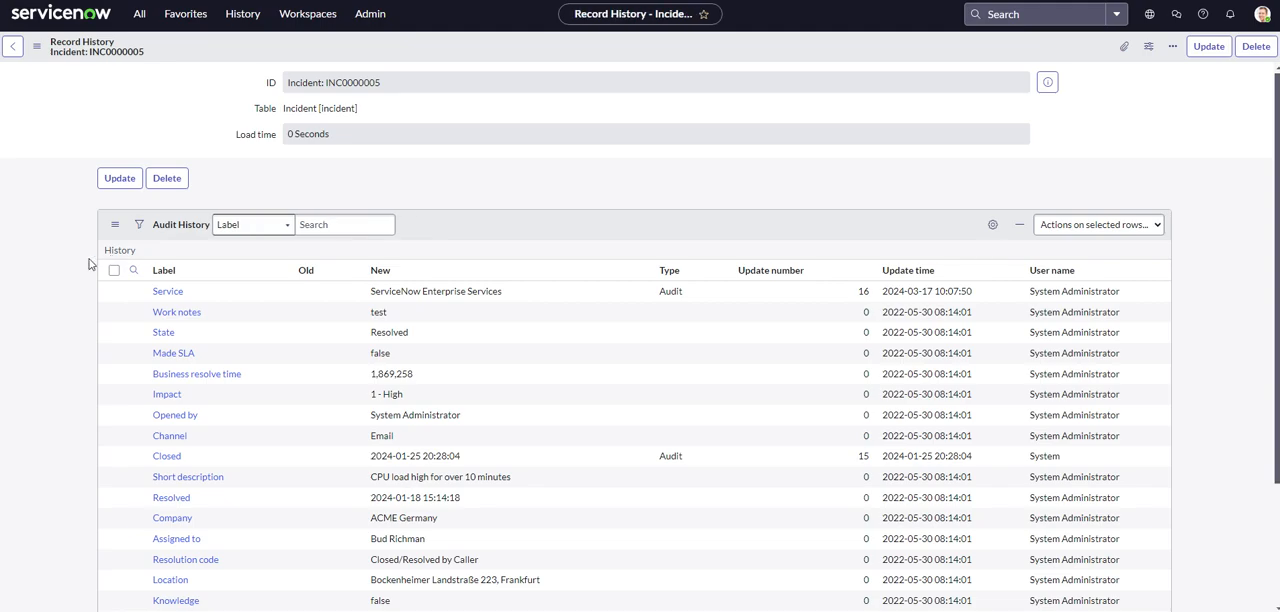
scroll(88, 263, down, 3)
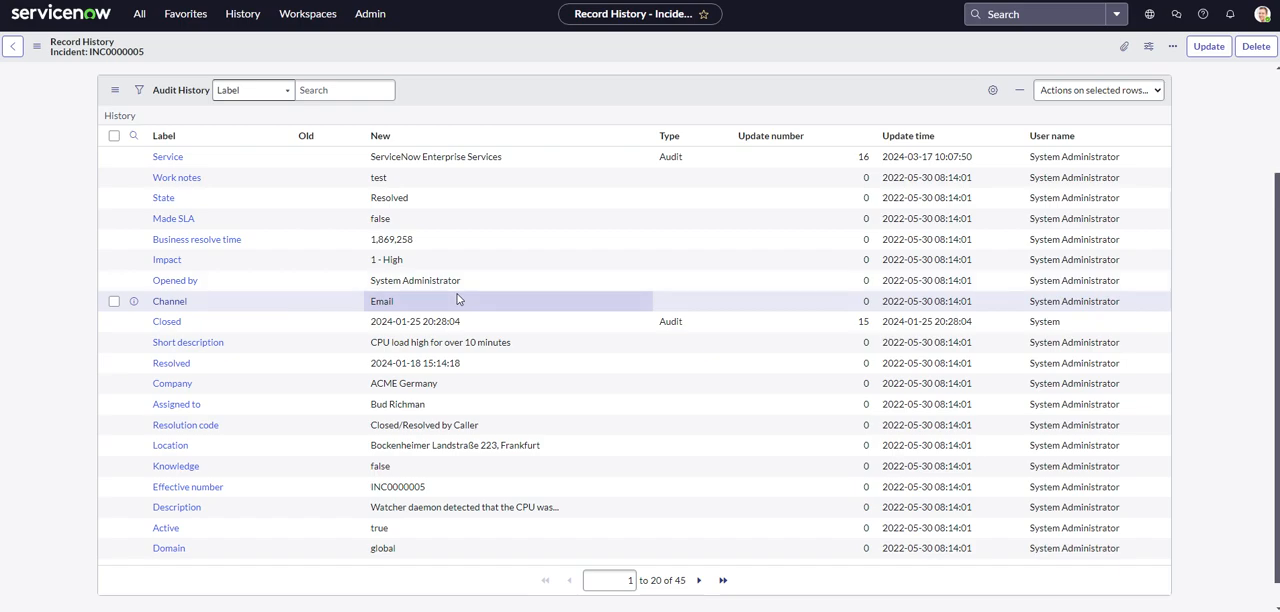
scroll(150, 300, up, 3)
scroll(705, 318, down, 4)
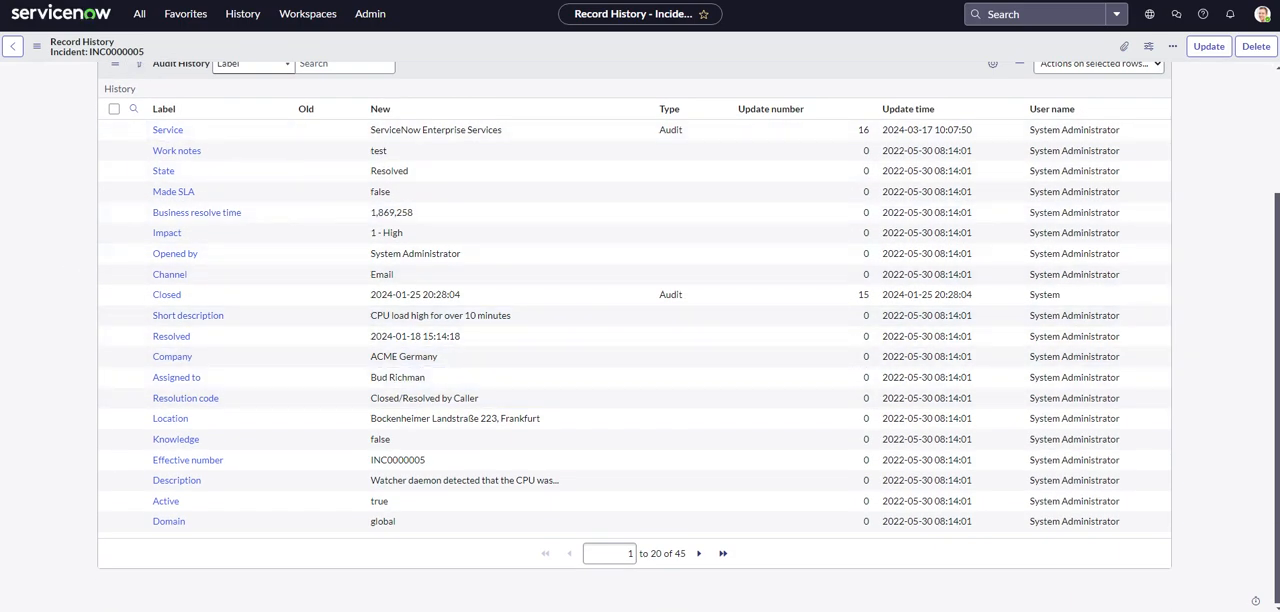
click(12, 46)
click(37, 46)
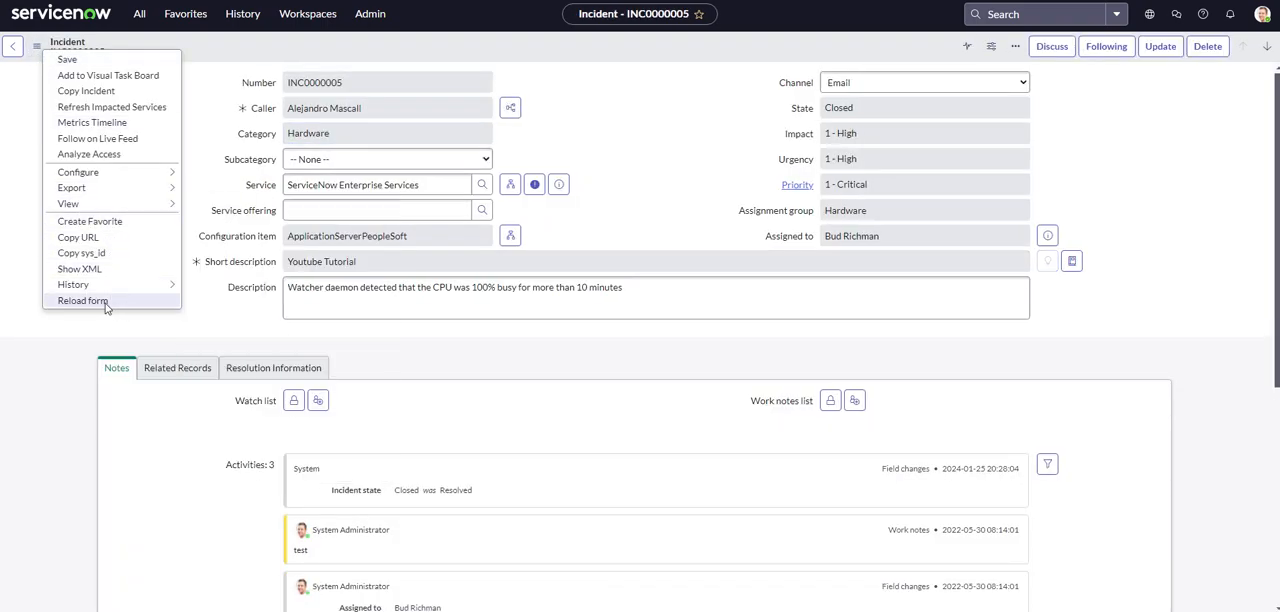
click(67, 330)
scroll(67, 315, down, 3)
scroll(63, 271, up, 3)
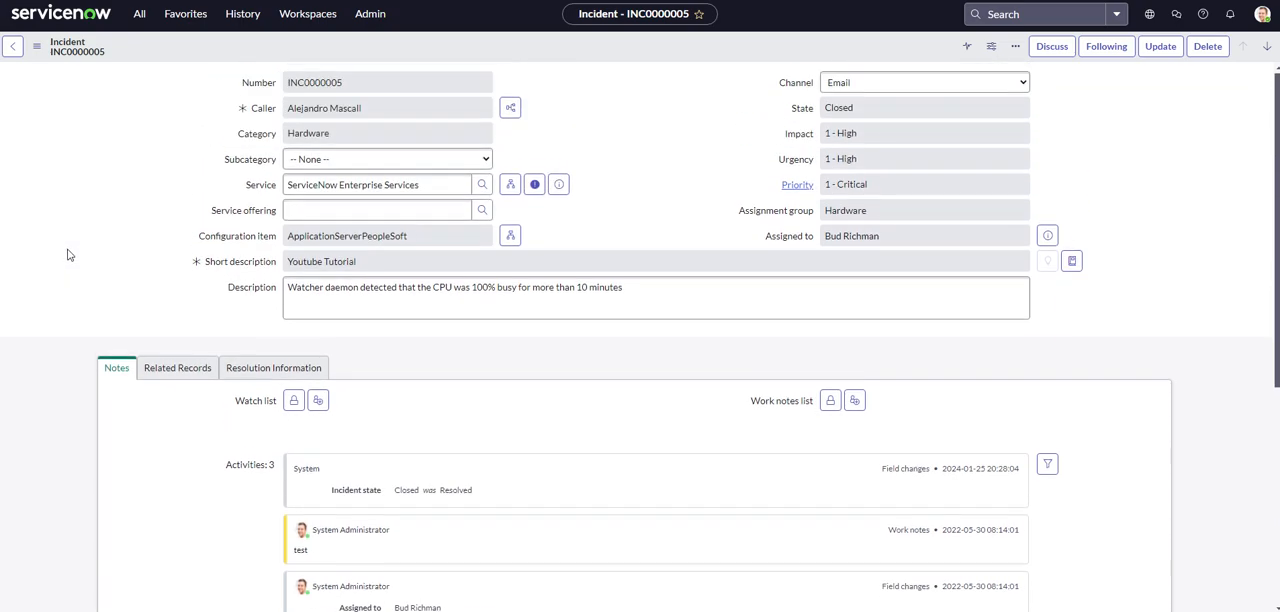
Open the email composer for incident INC0000005 and close it without sending.
click(1013, 50)
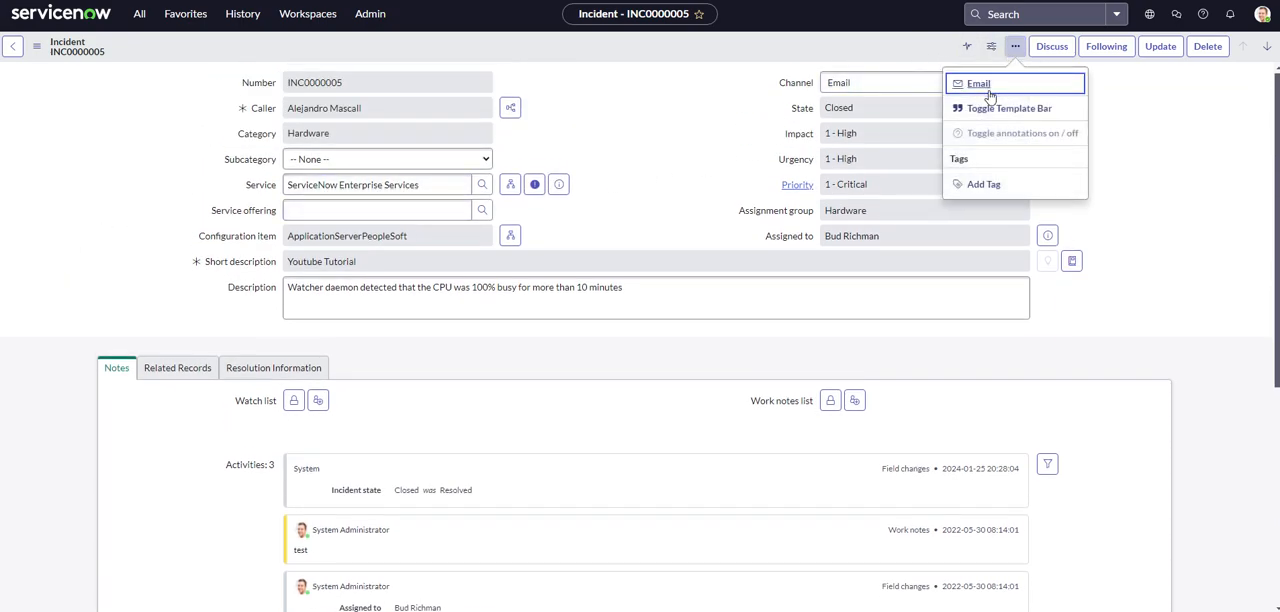
click(979, 84)
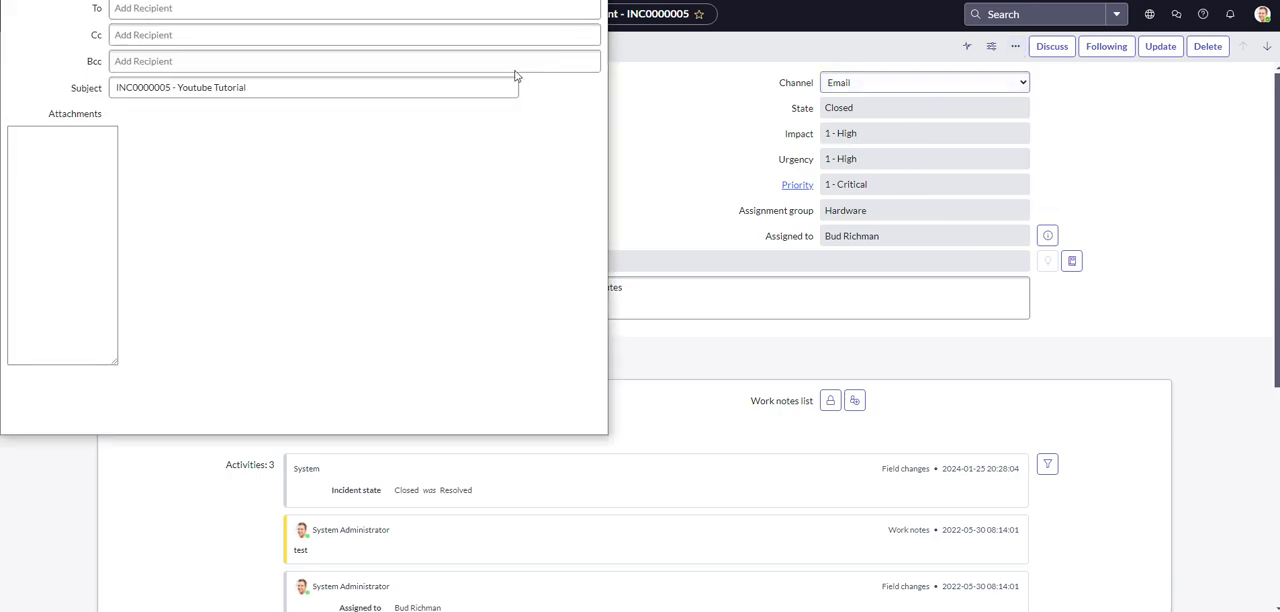
click(590, 0)
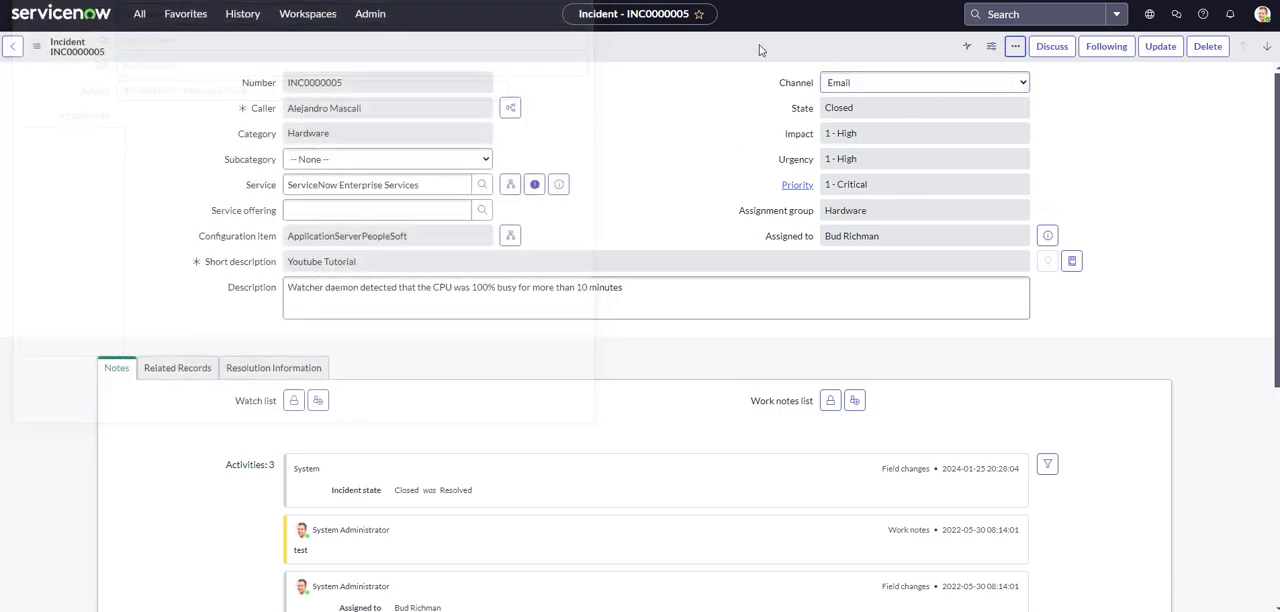
Show the template bar on the incident form.
click(1015, 48)
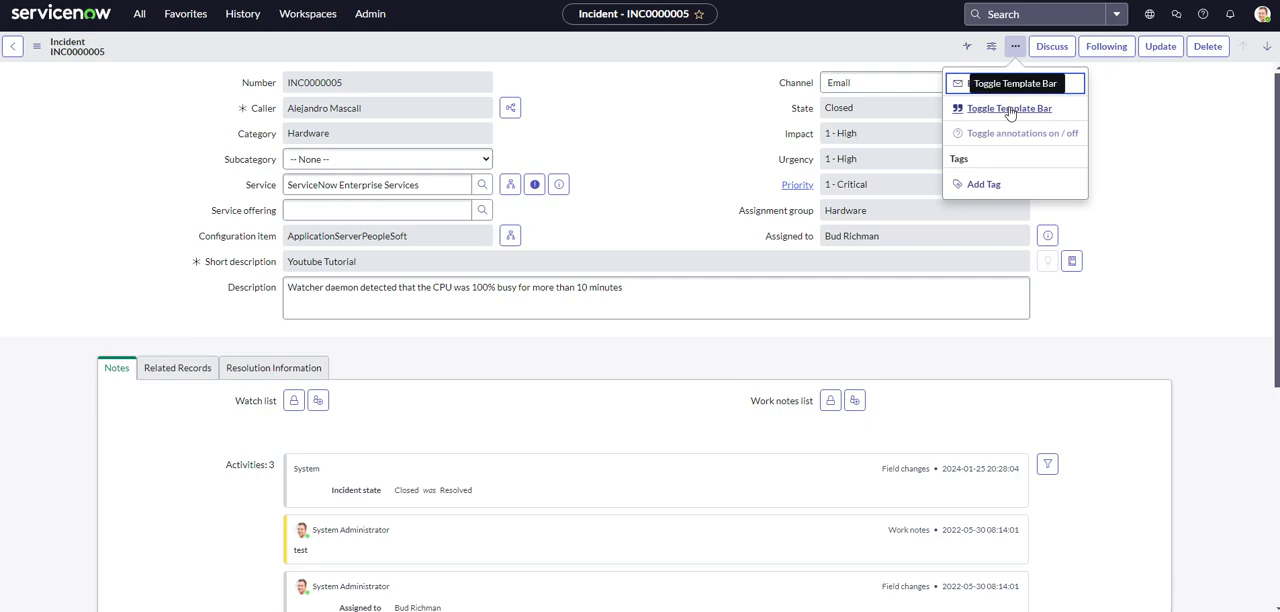
click(1010, 110)
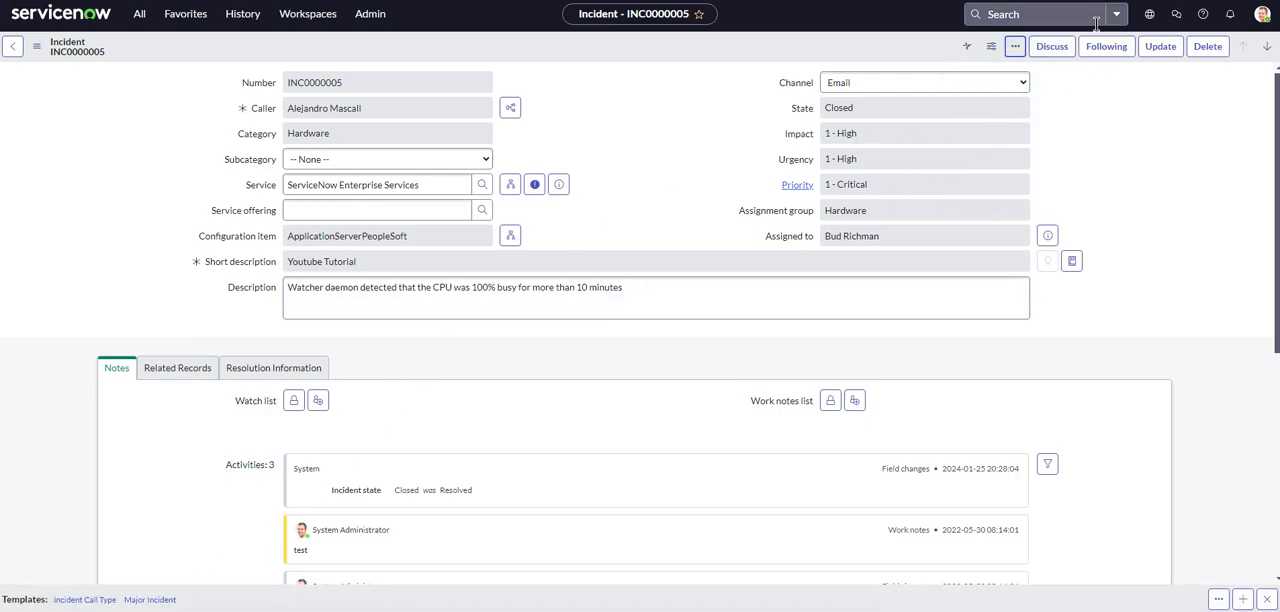
click(1015, 46)
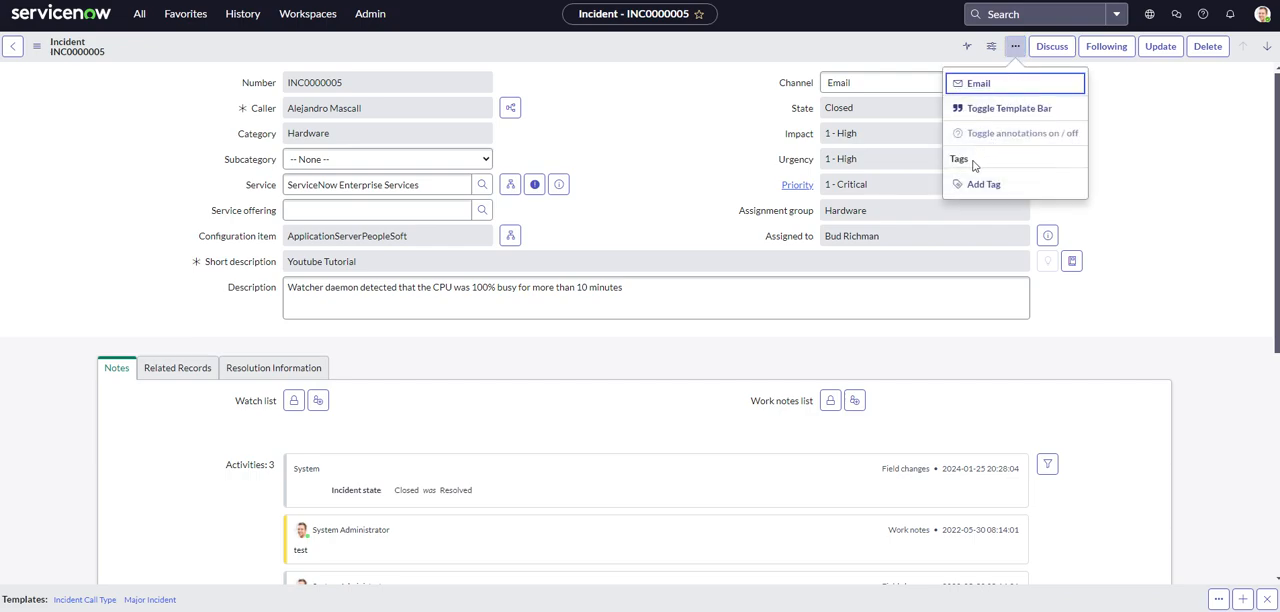
click(1015, 48)
Return to the incident list and examine the context options for the short description of INC0000005.
scroll(123, 140, down, 5)
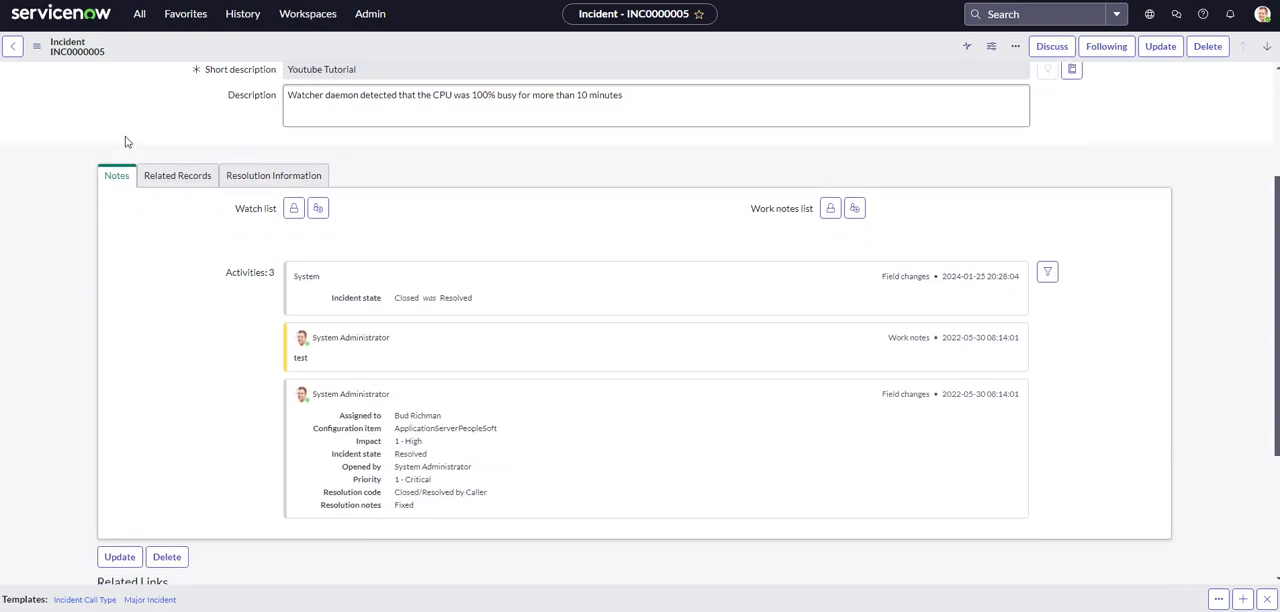
scroll(50, 150, up, 5)
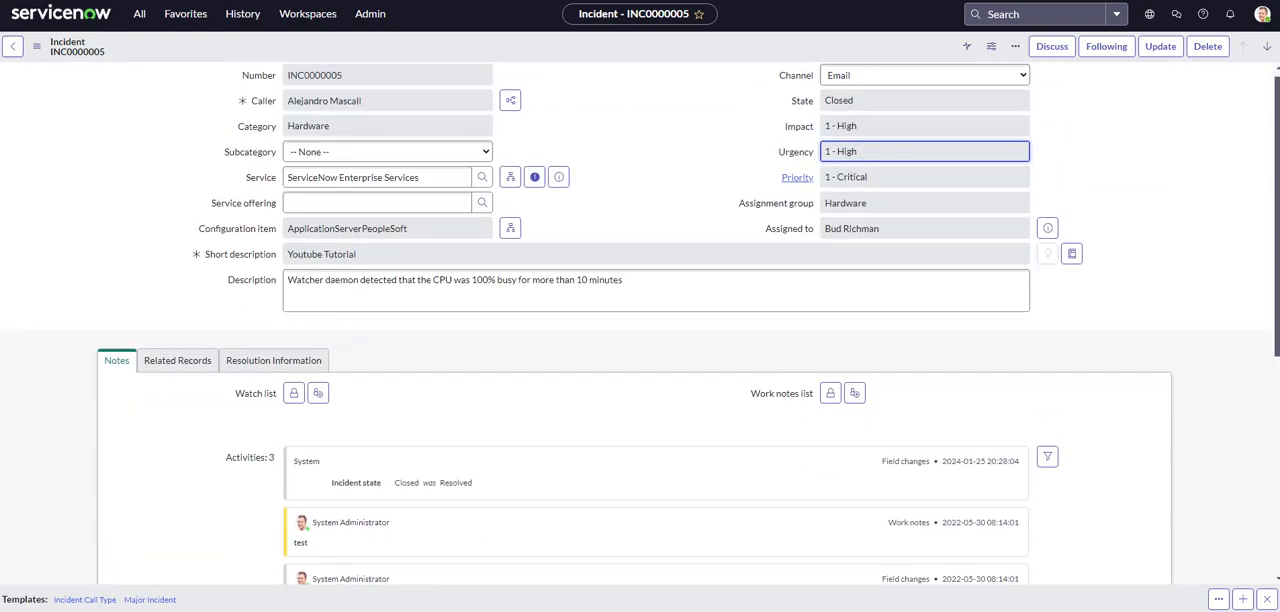
key(alt+Left)
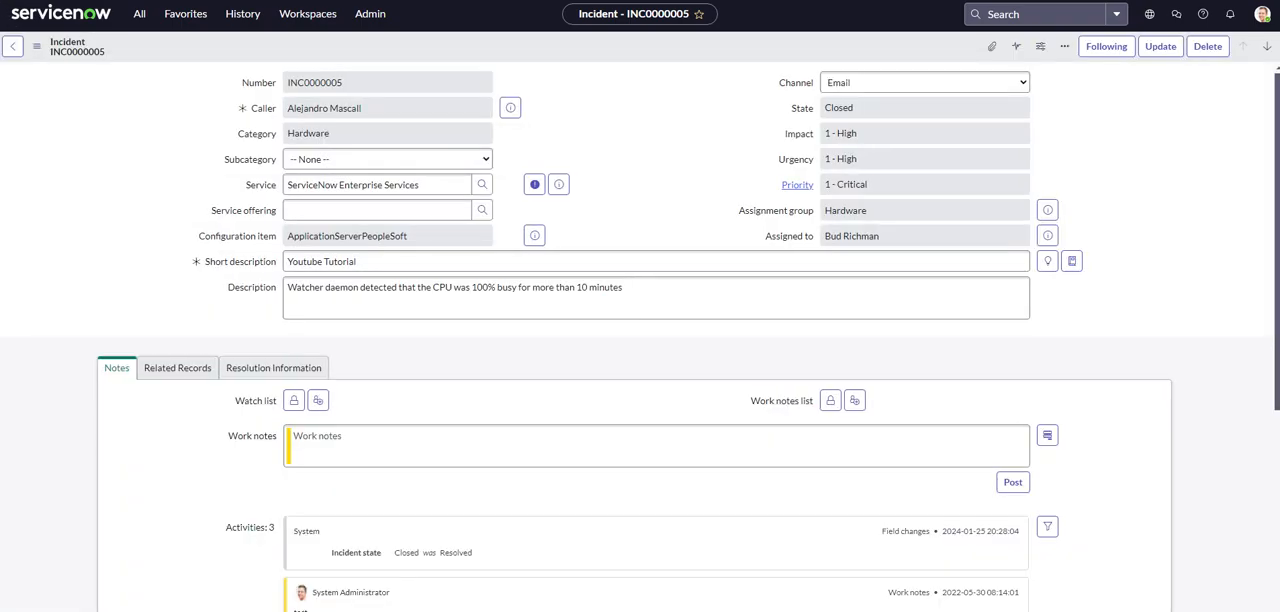
key(alt+Left)
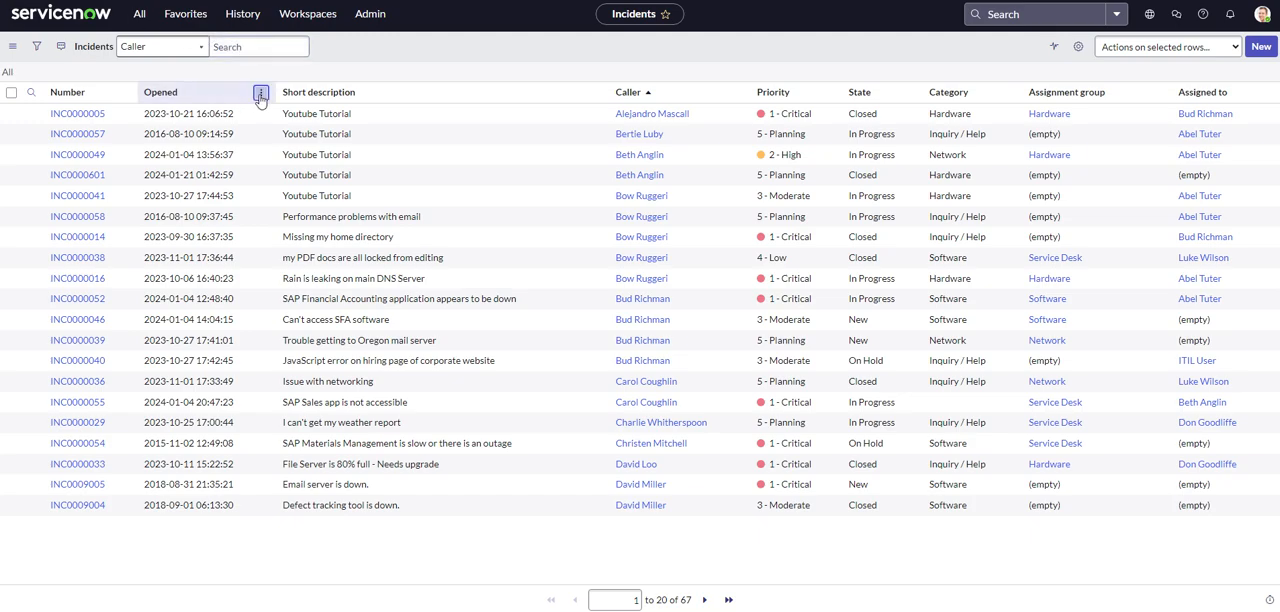
click(261, 92)
click(428, 123)
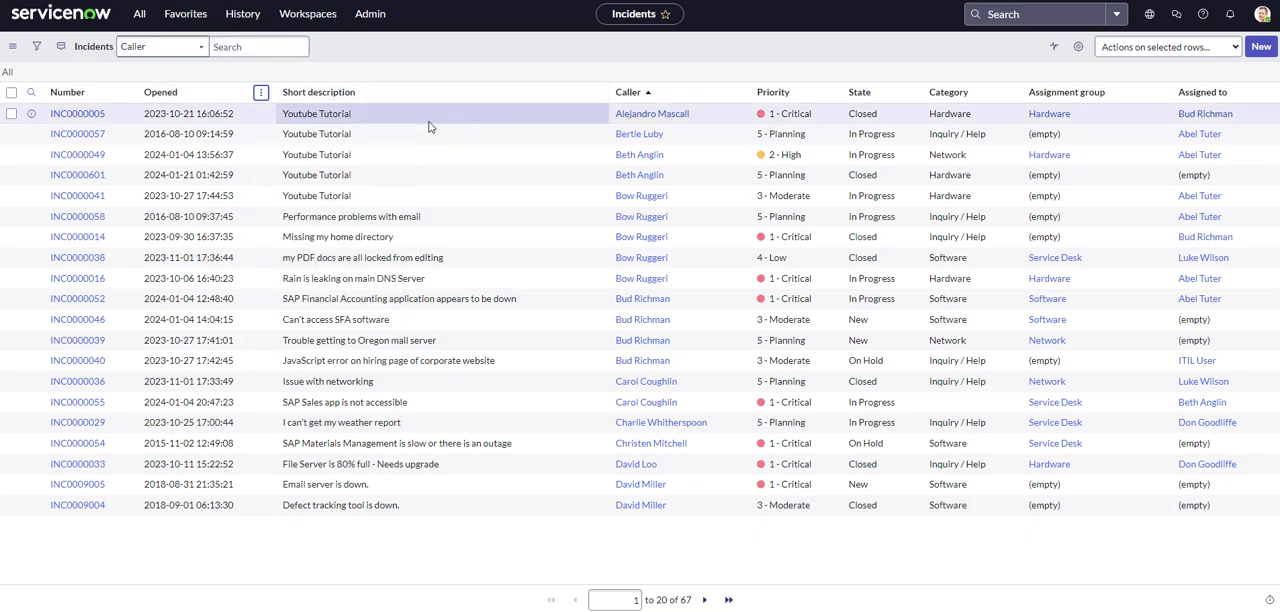
right_click(431, 123)
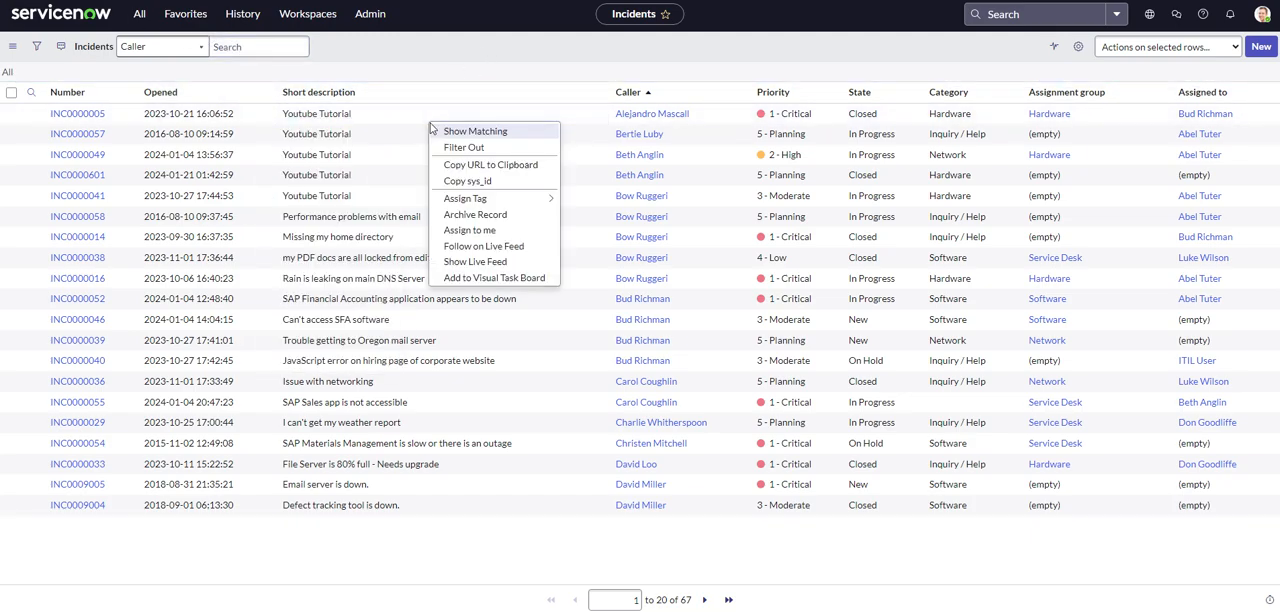
Filter out the incidents whose short description is "Youtube Tutorial" from the incident list.
click(414, 44)
right_click(383, 126)
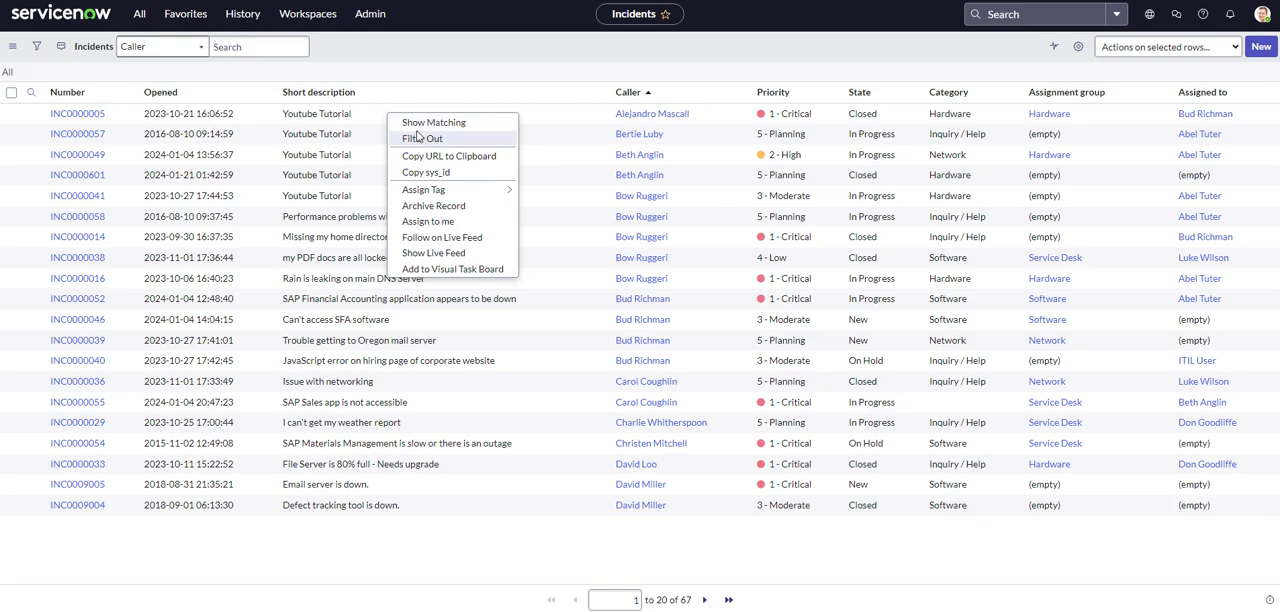
click(405, 78)
right_click(380, 121)
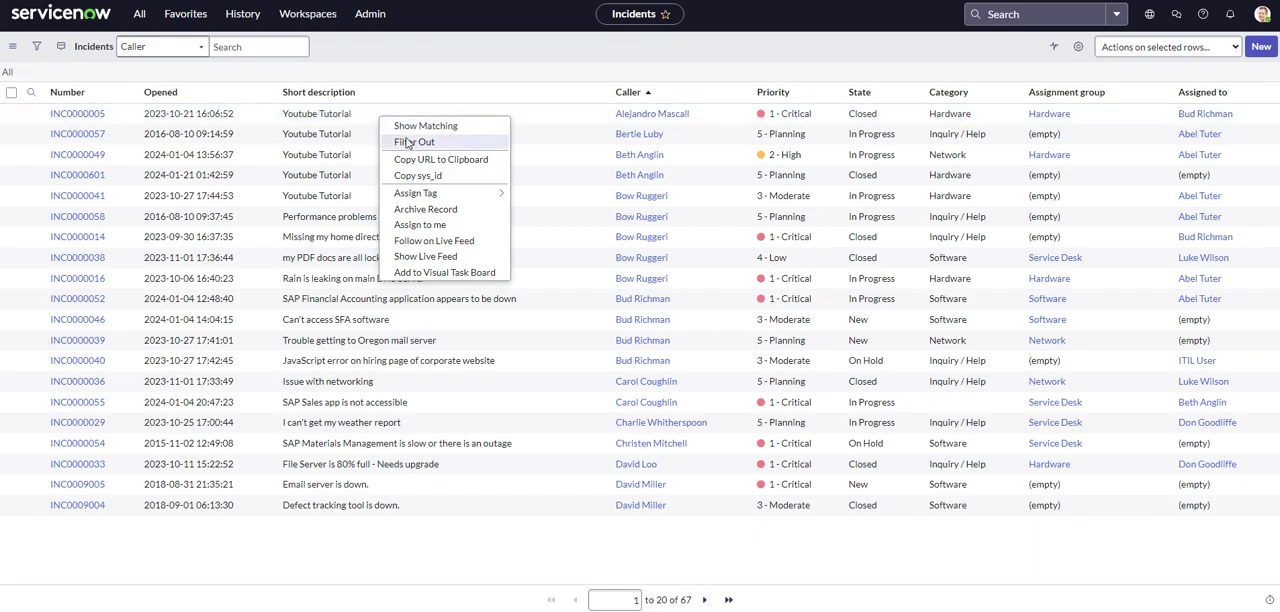
click(416, 141)
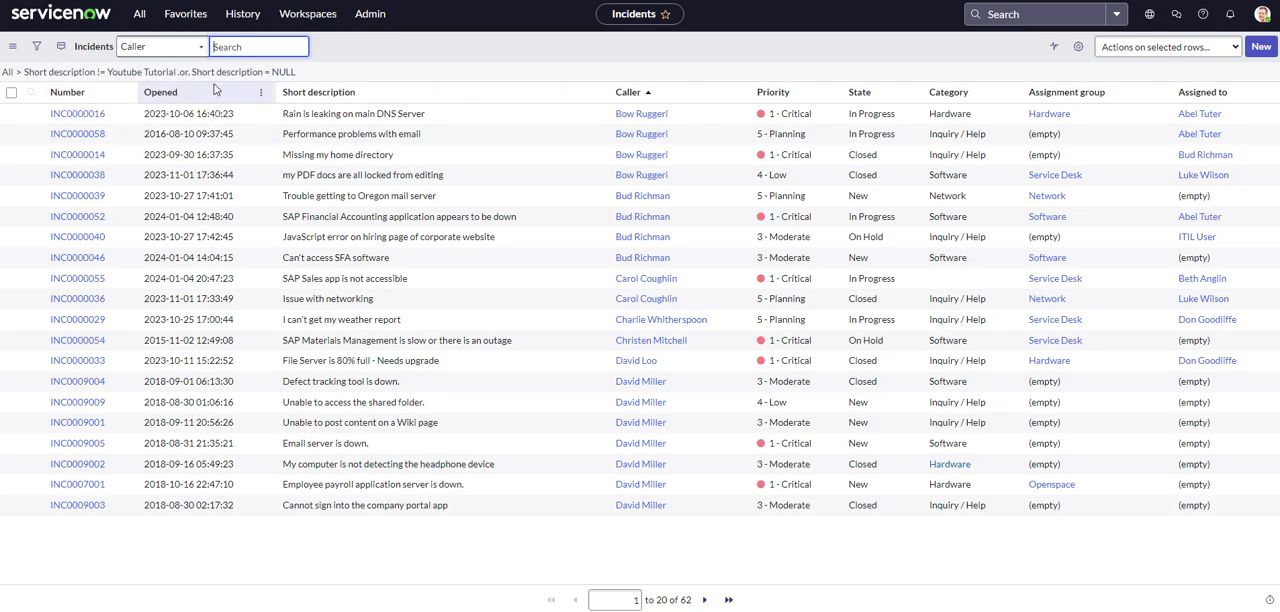
Examine the context options for the short description "Rain is leaking on main DNS Server" and dismiss them.
right_click(467, 111)
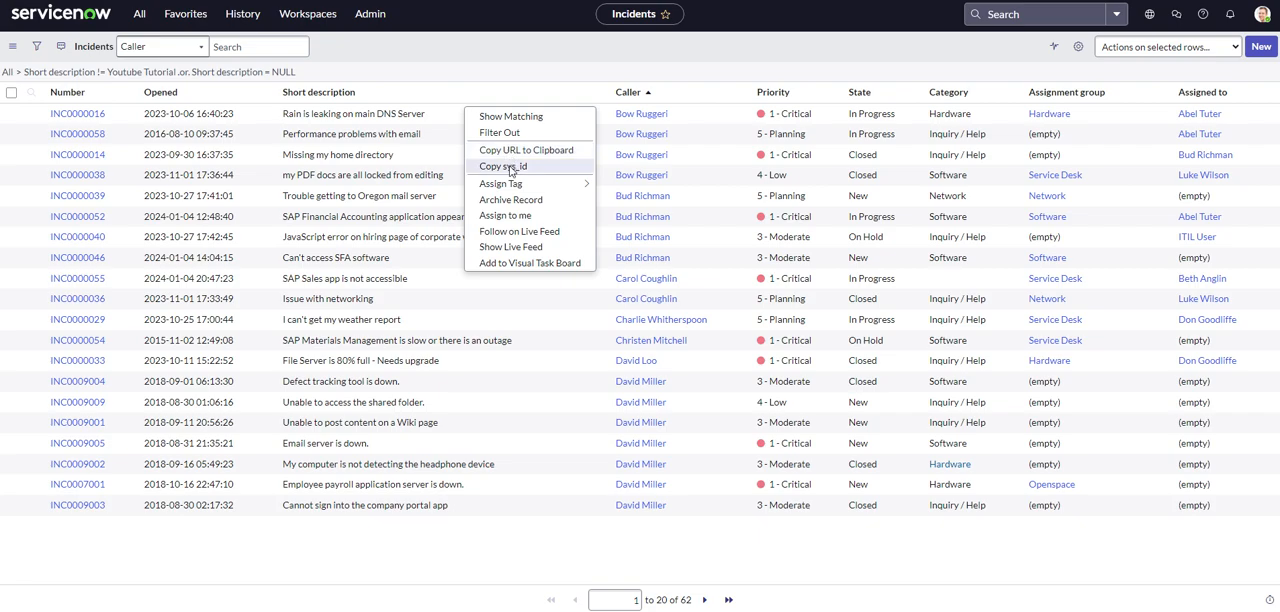
mouse_move(511, 185)
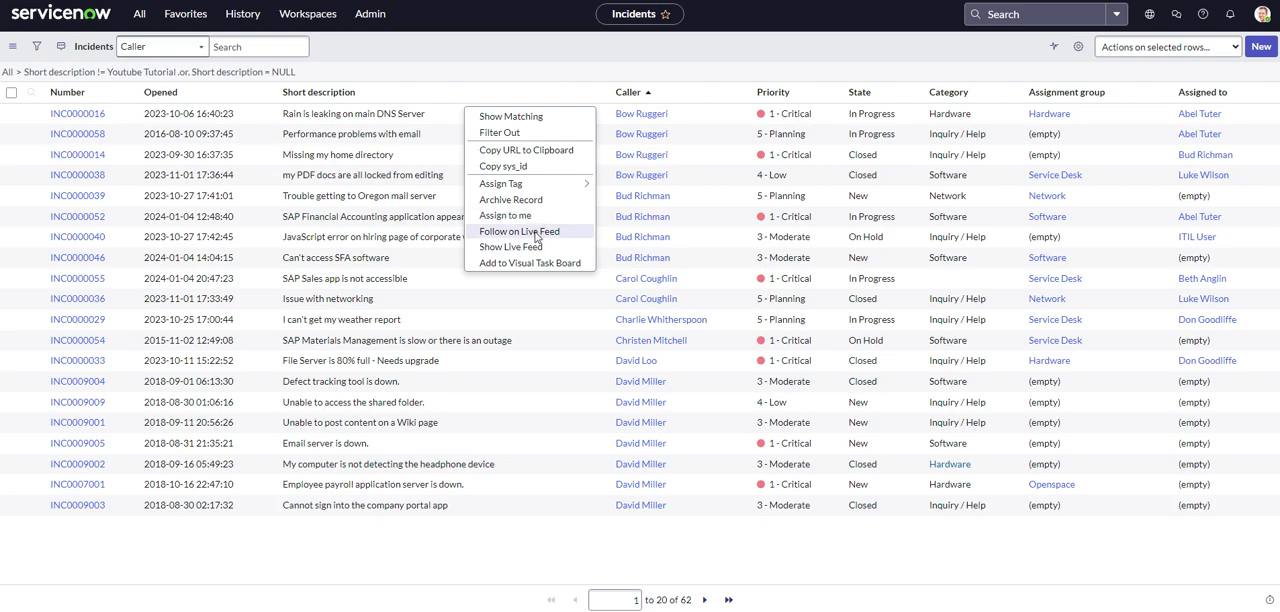
click(528, 50)
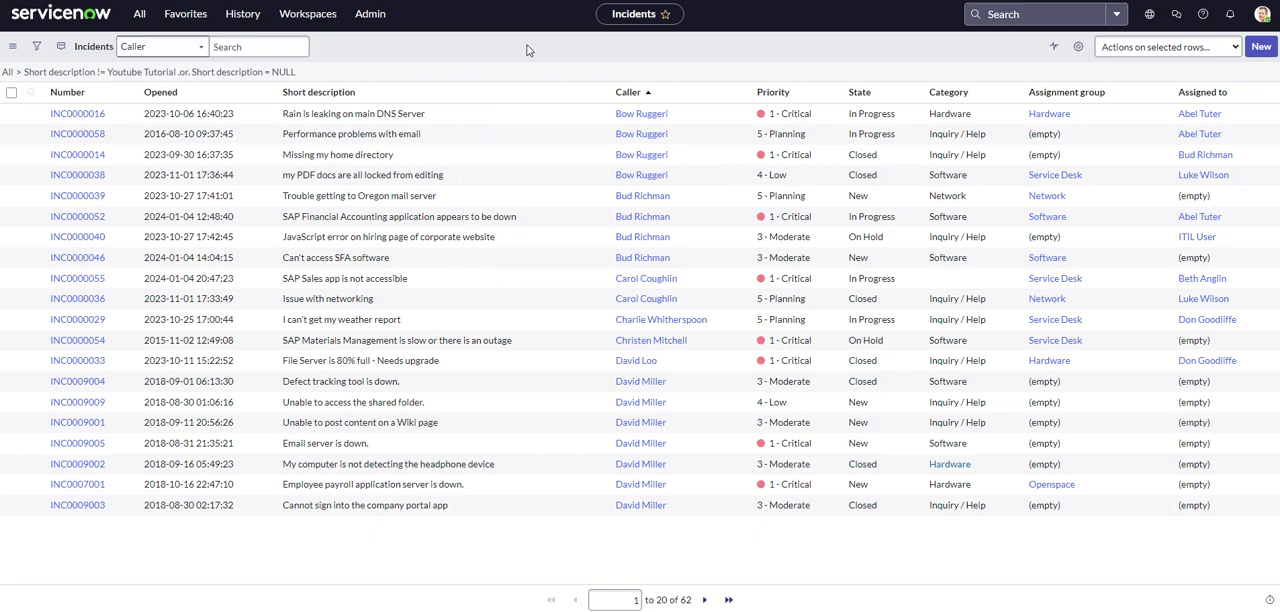